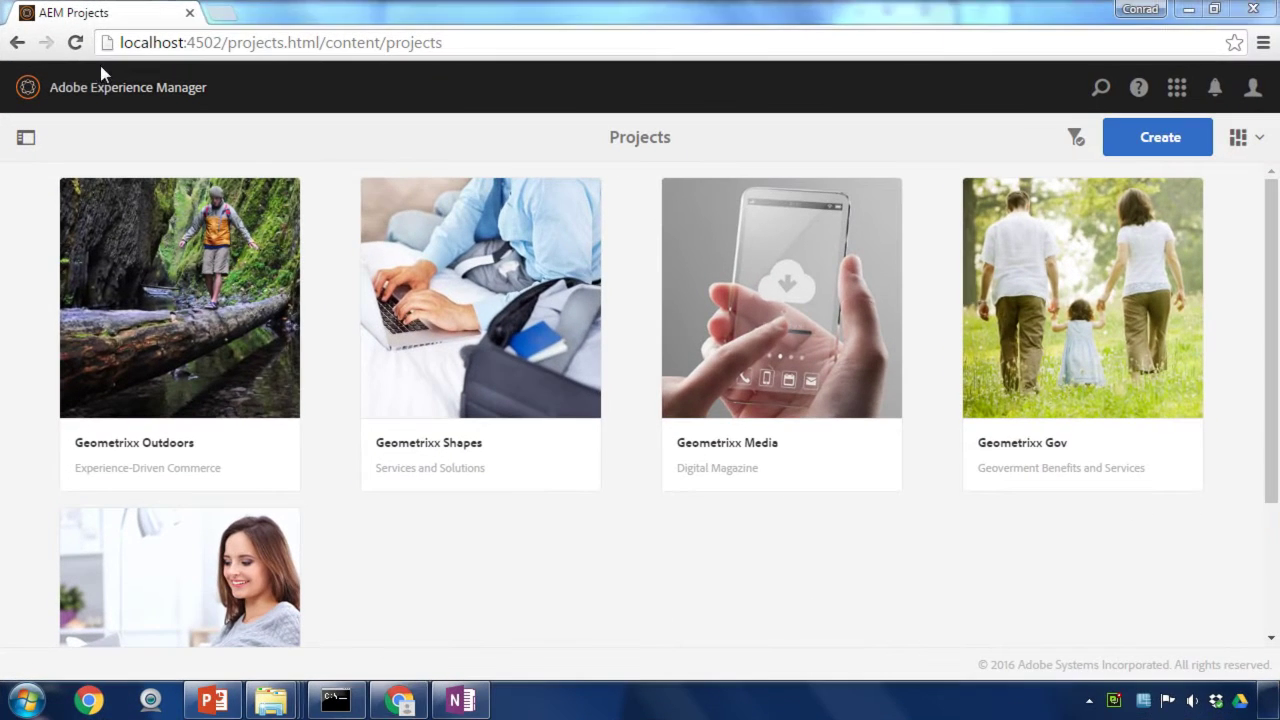
Step: Open Tools > Deployment > Cloud Services and scroll to Adobe Document Cloud eSignature services
click(97, 88)
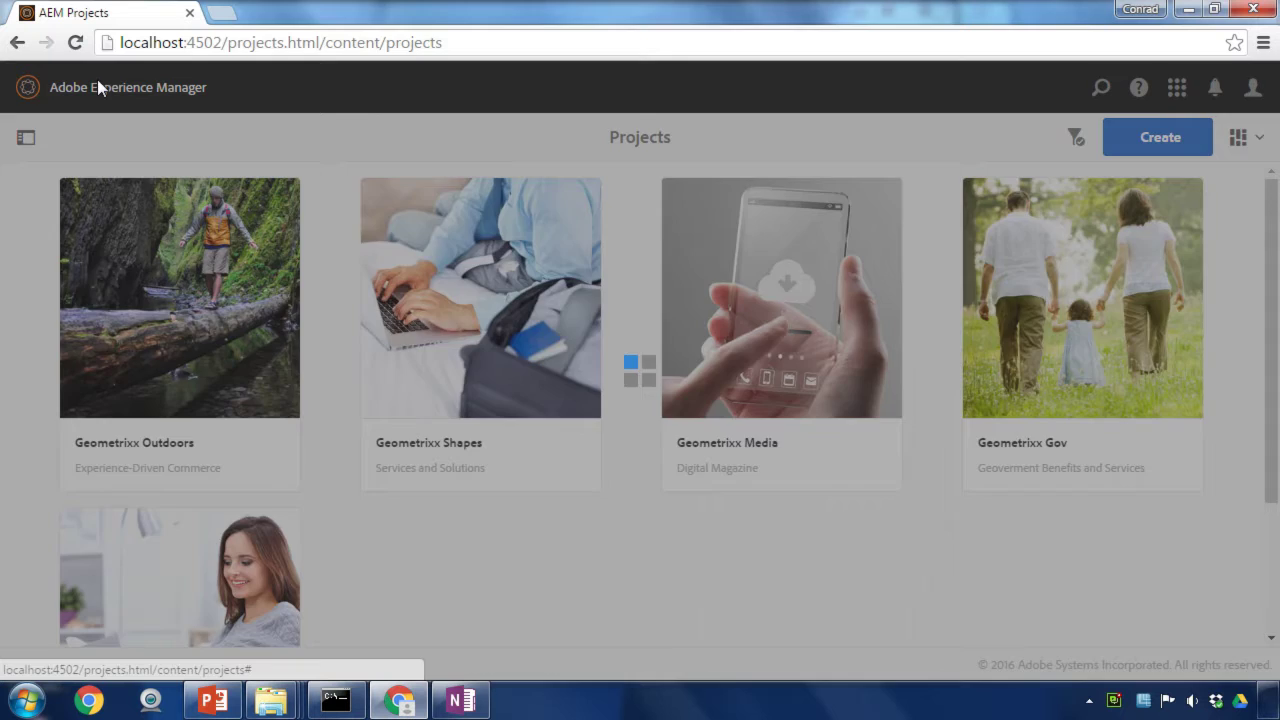
click(27, 194)
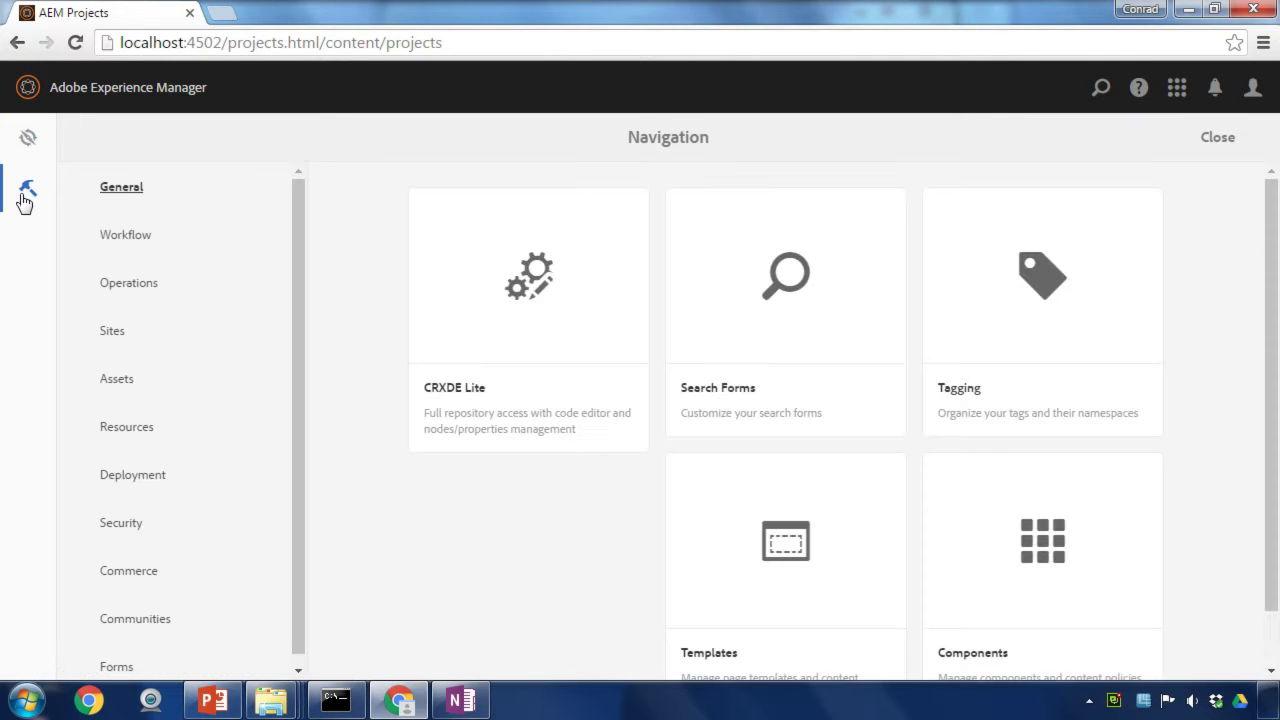
click(134, 482)
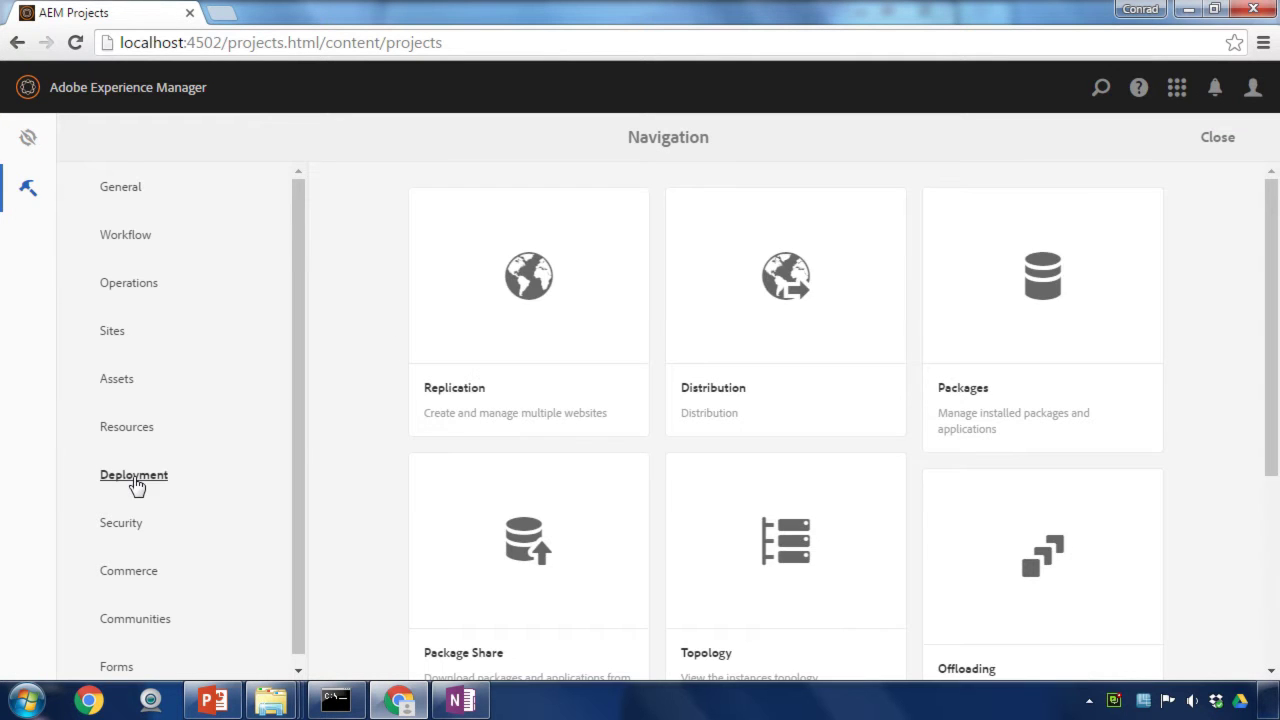
scroll(505, 404, down, 3)
click(718, 547)
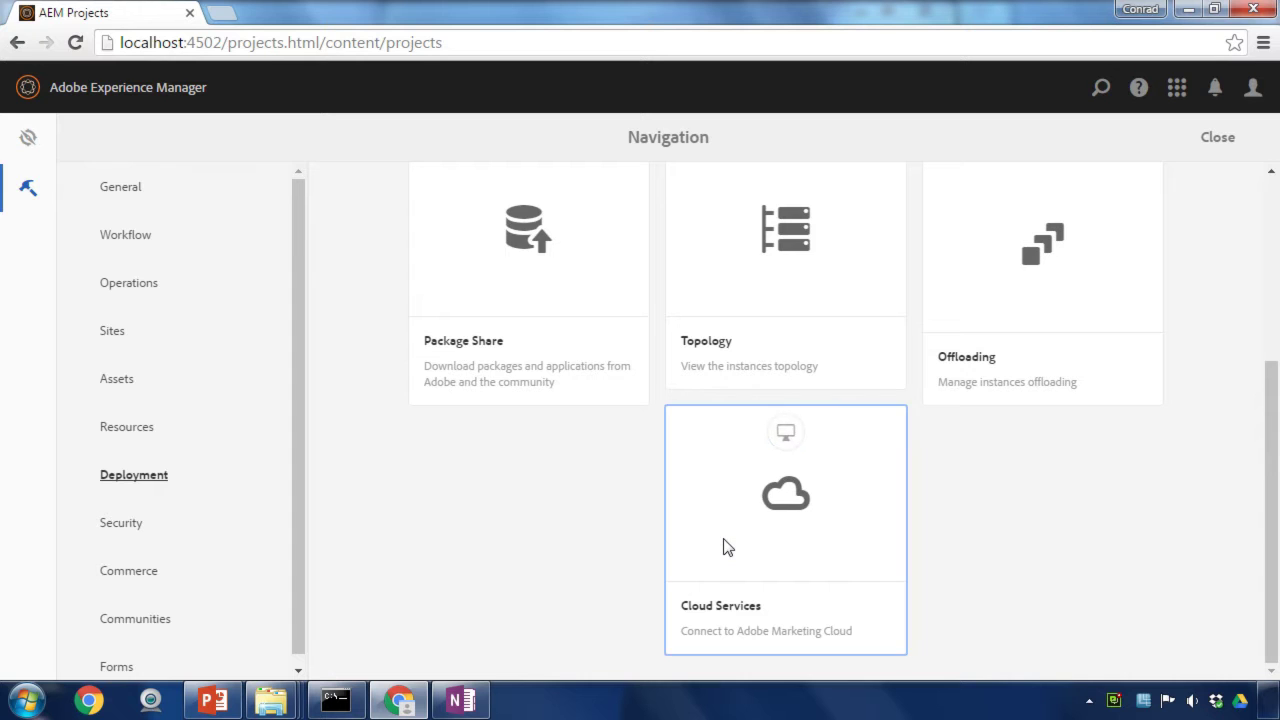
scroll(782, 538, down, 1)
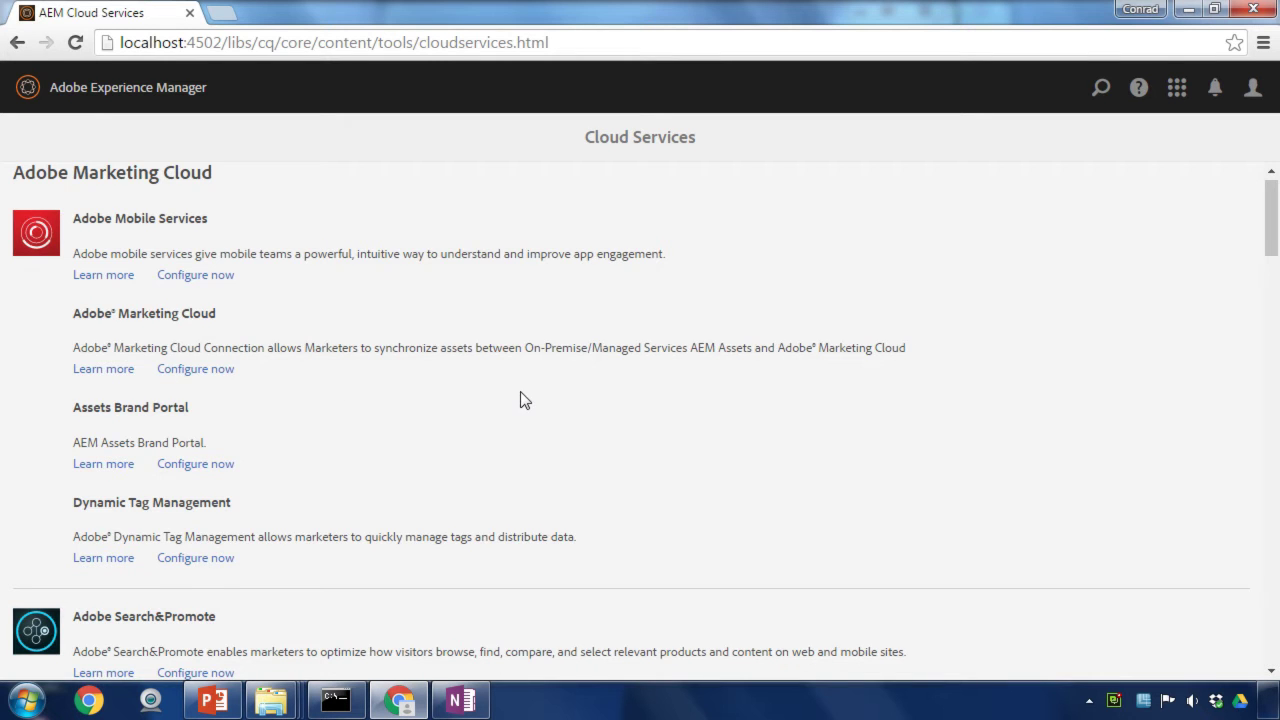
scroll(520, 393, down, 15)
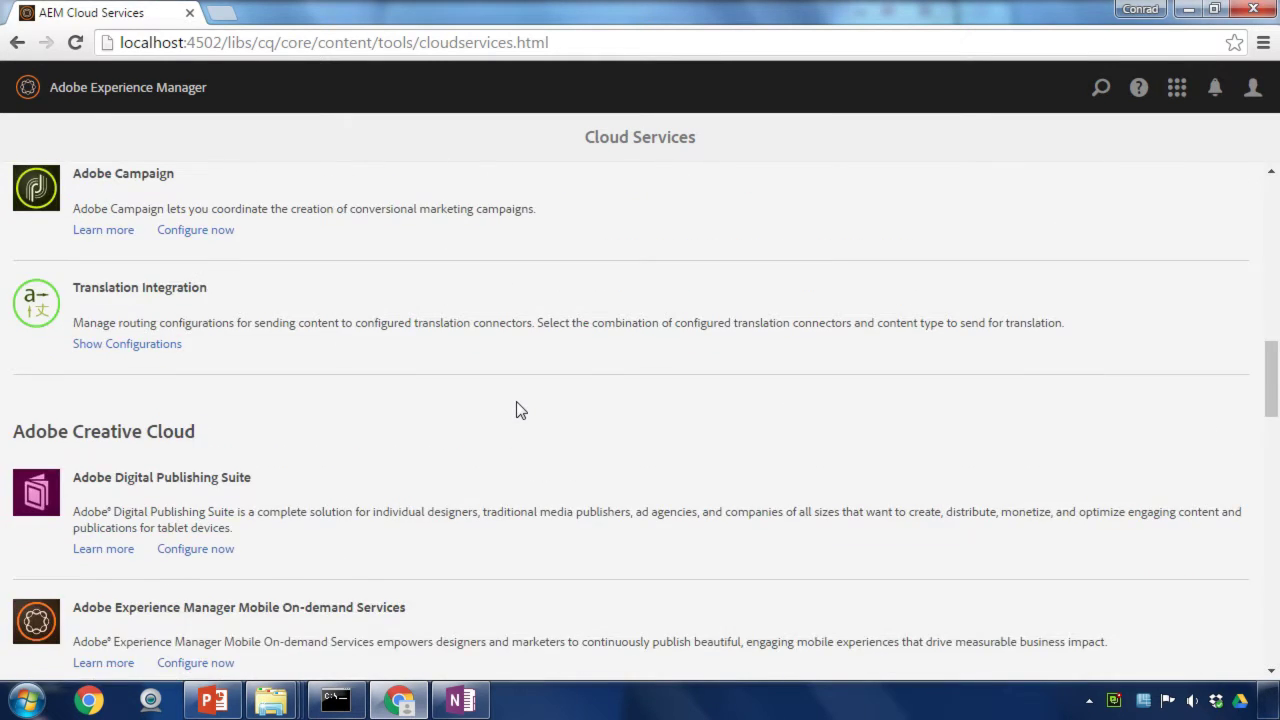
scroll(520, 410, down, 6)
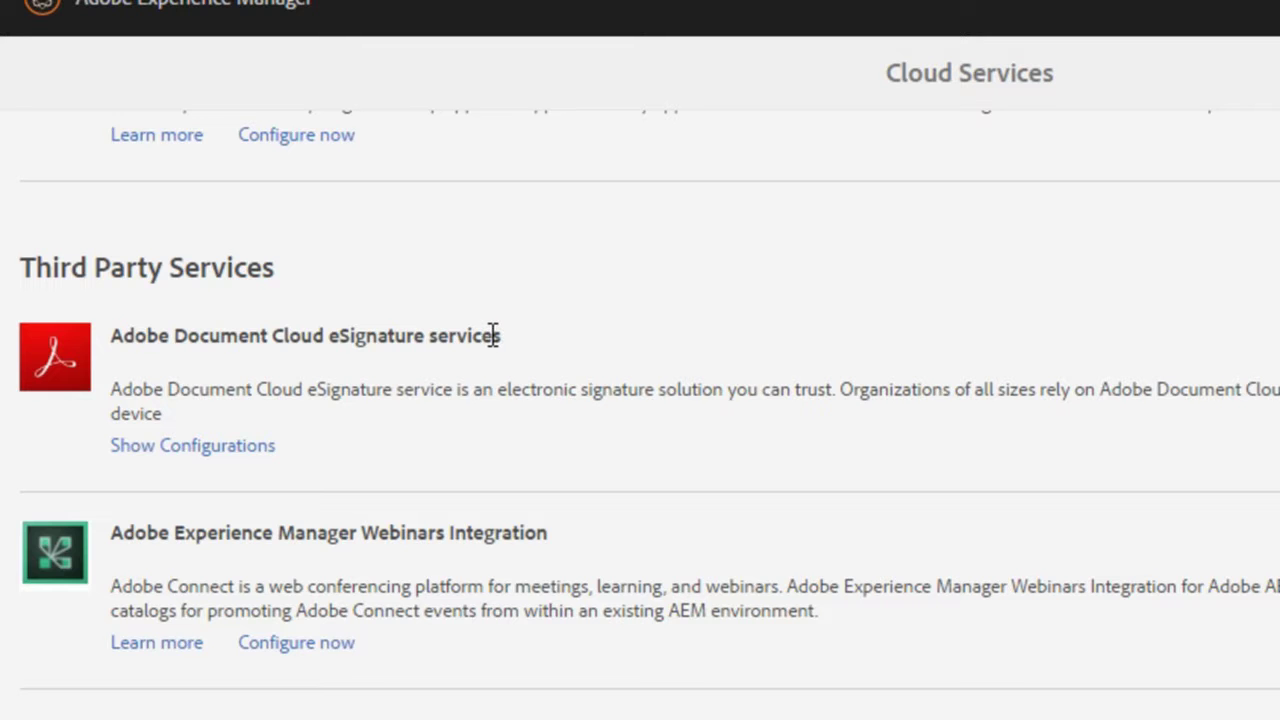
Step: Create an eSignature configuration titled 'Demo Configuration' with the name 'demo-config'
click(216, 455)
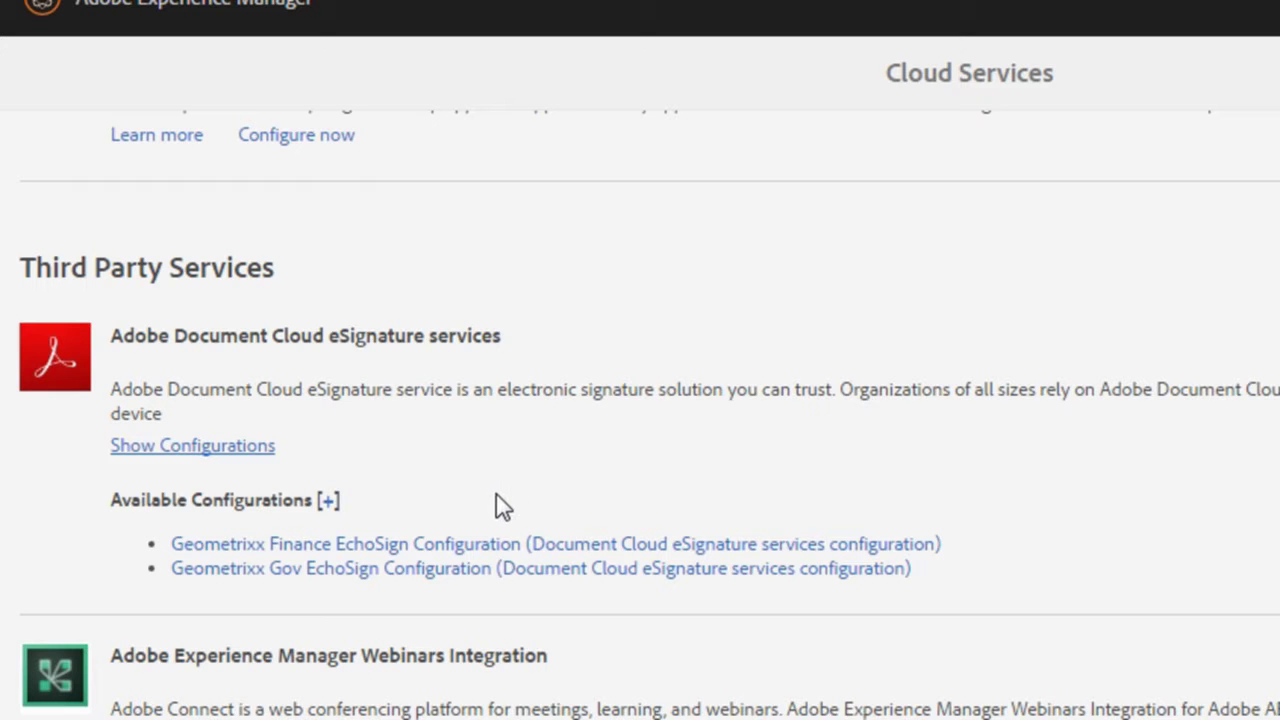
click(327, 502)
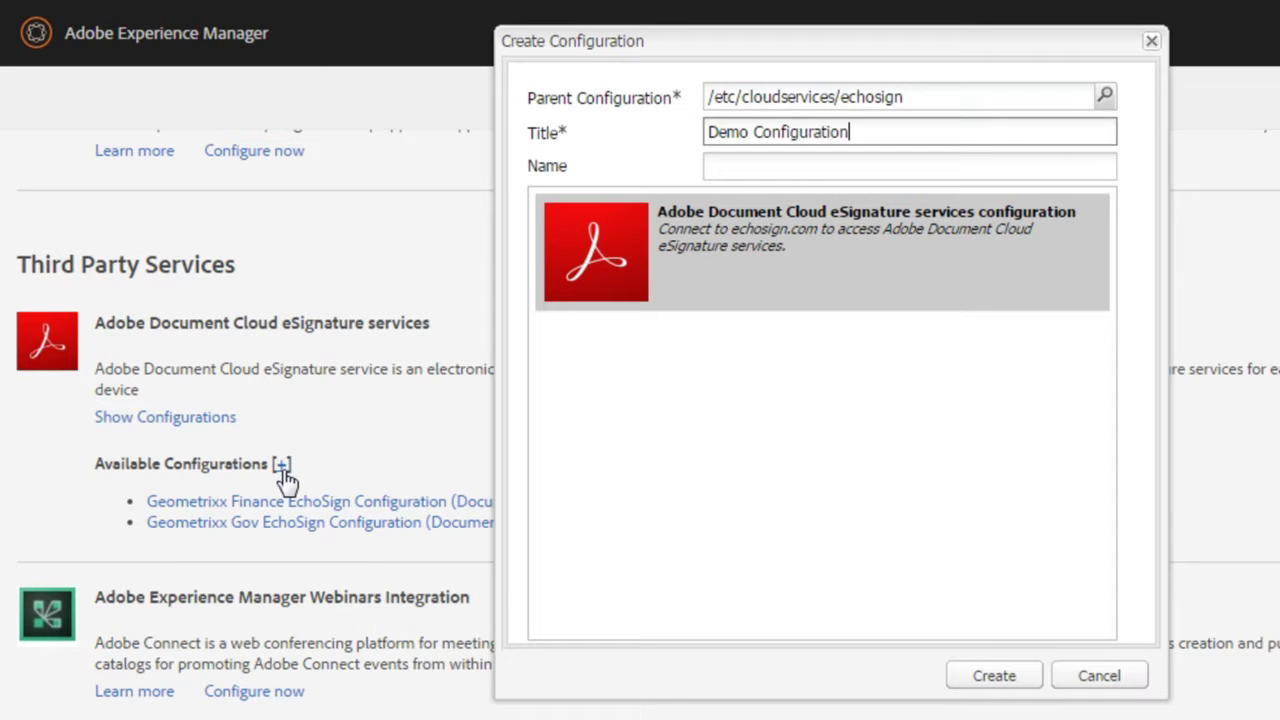
key(Tab)
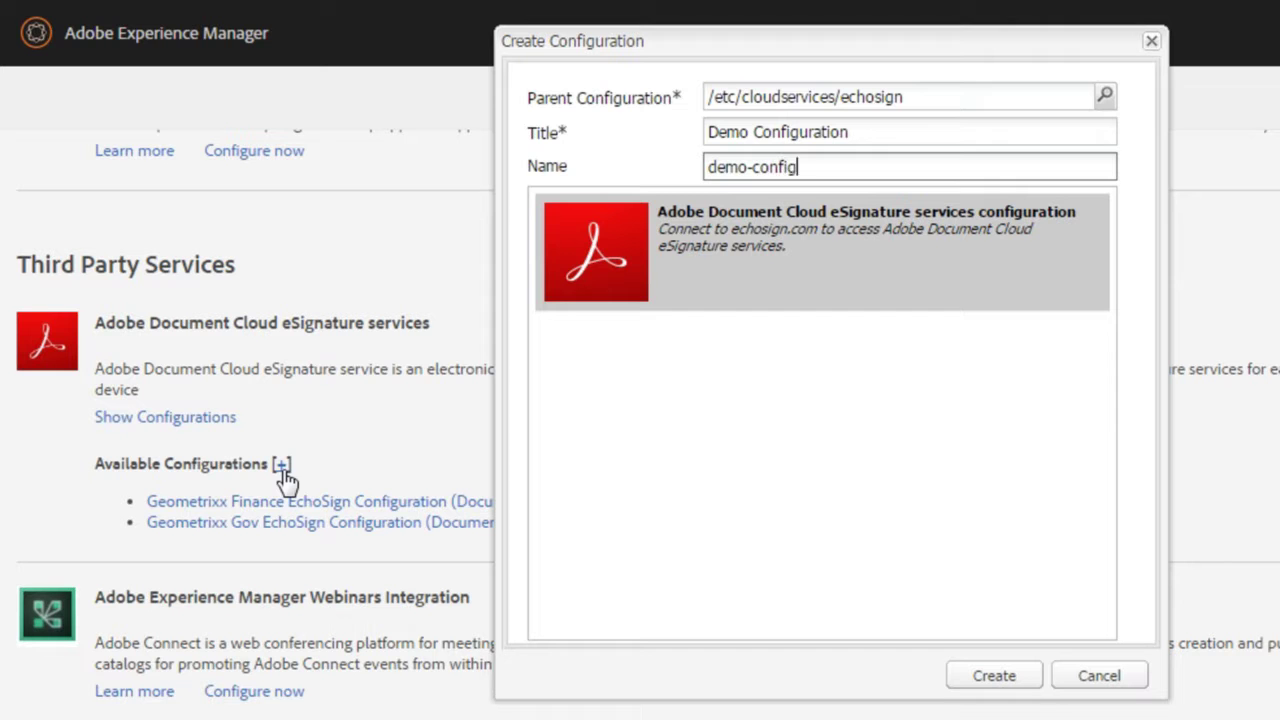
click(960, 685)
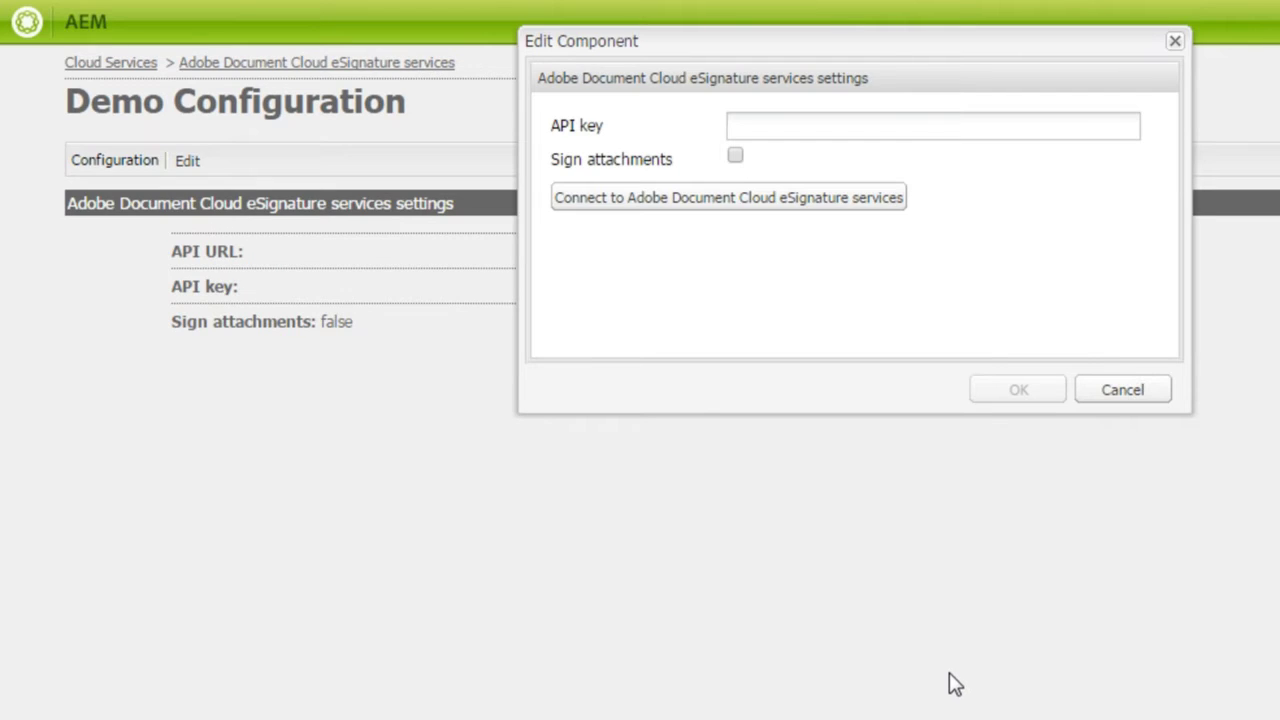
Step: Paste the API key into Demo Configuration and test the eSignature services connection
click(798, 121)
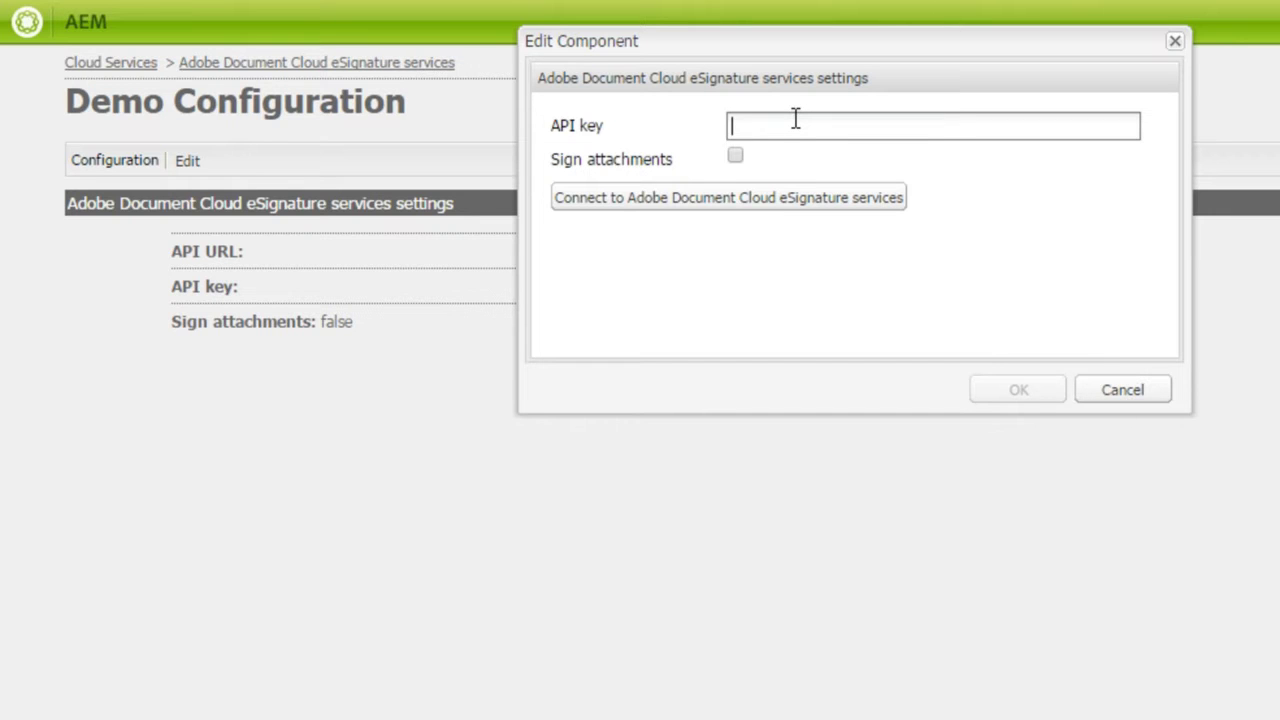
key(ctrl+v)
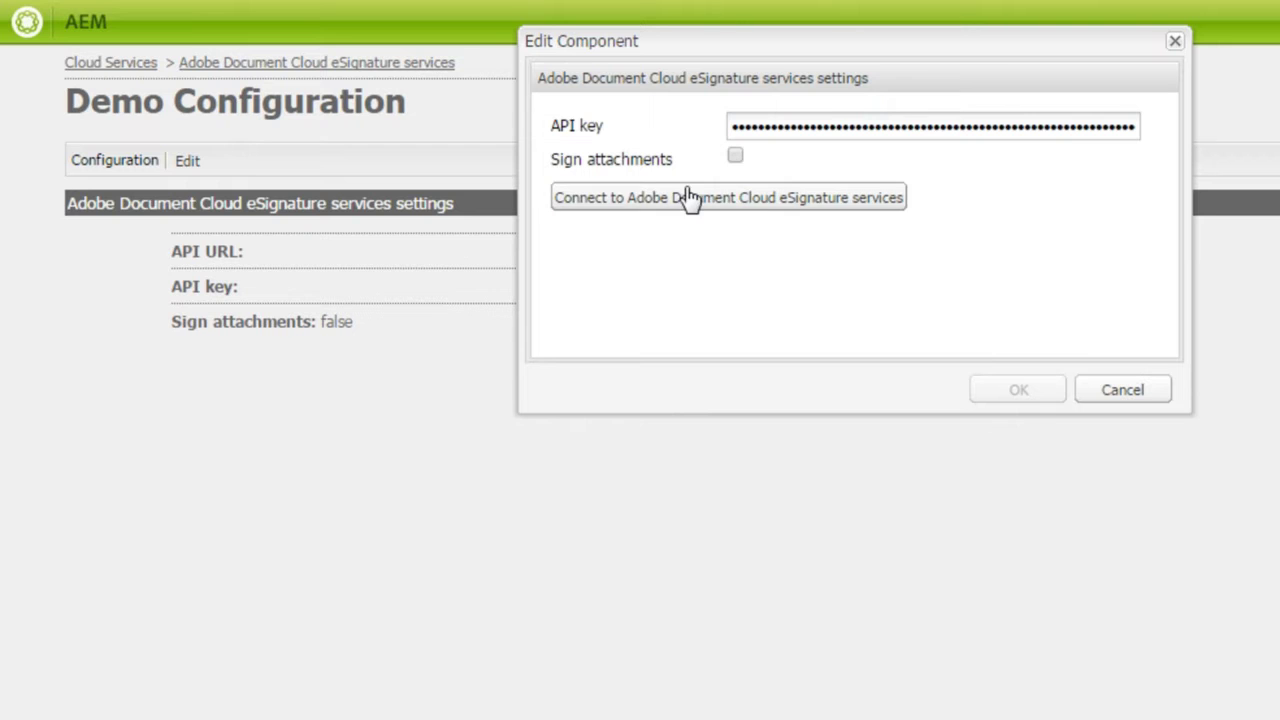
click(788, 206)
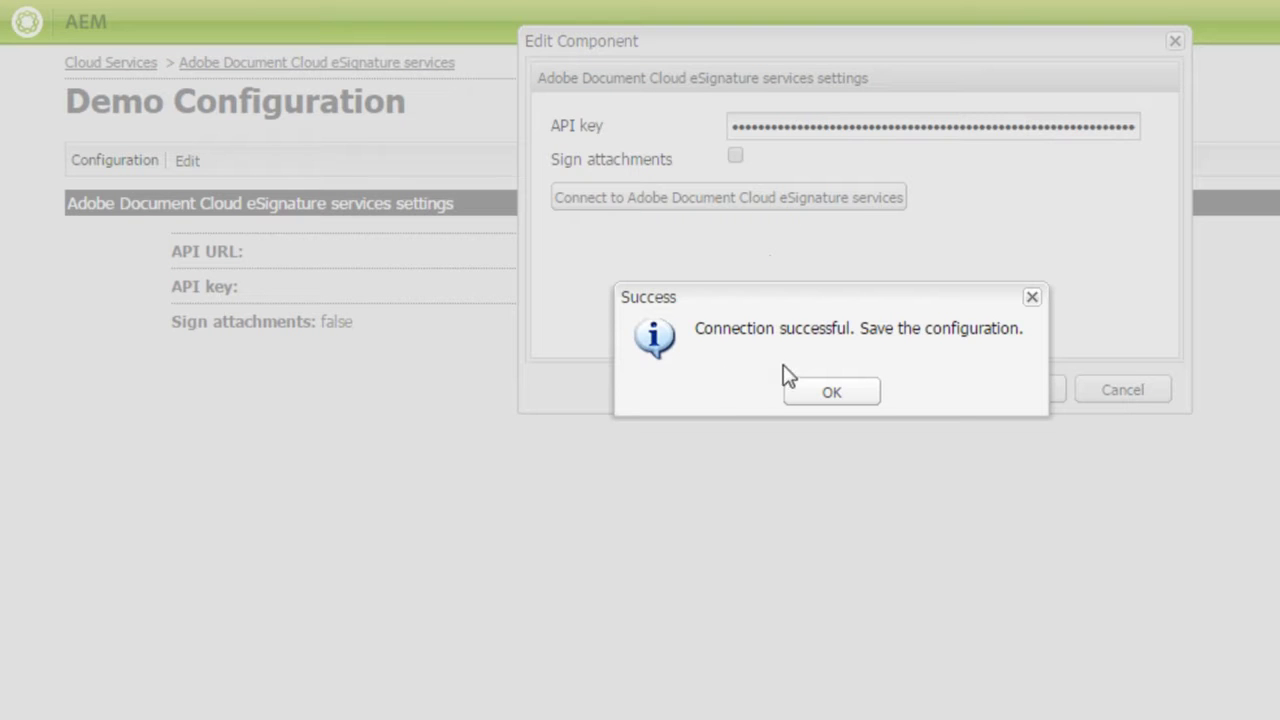
Step: Acknowledge the successful connection, save Demo Configuration, and return to Cloud Services
click(831, 394)
click(998, 392)
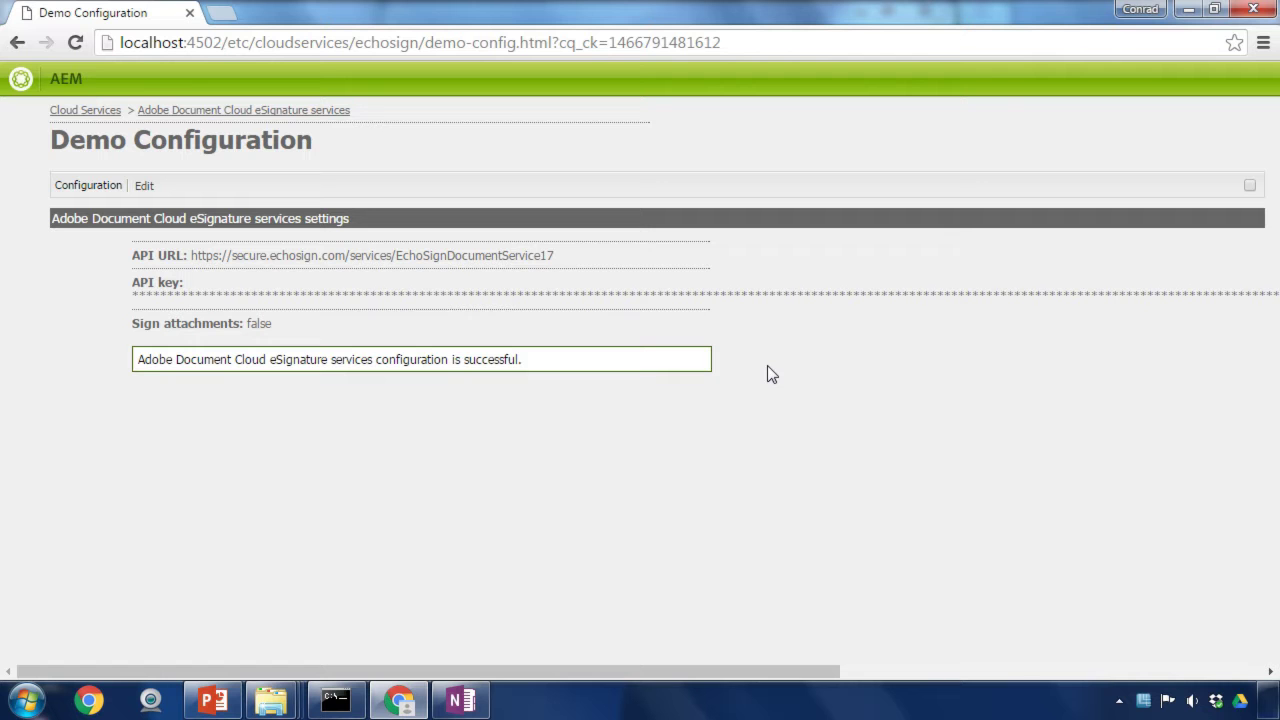
click(84, 110)
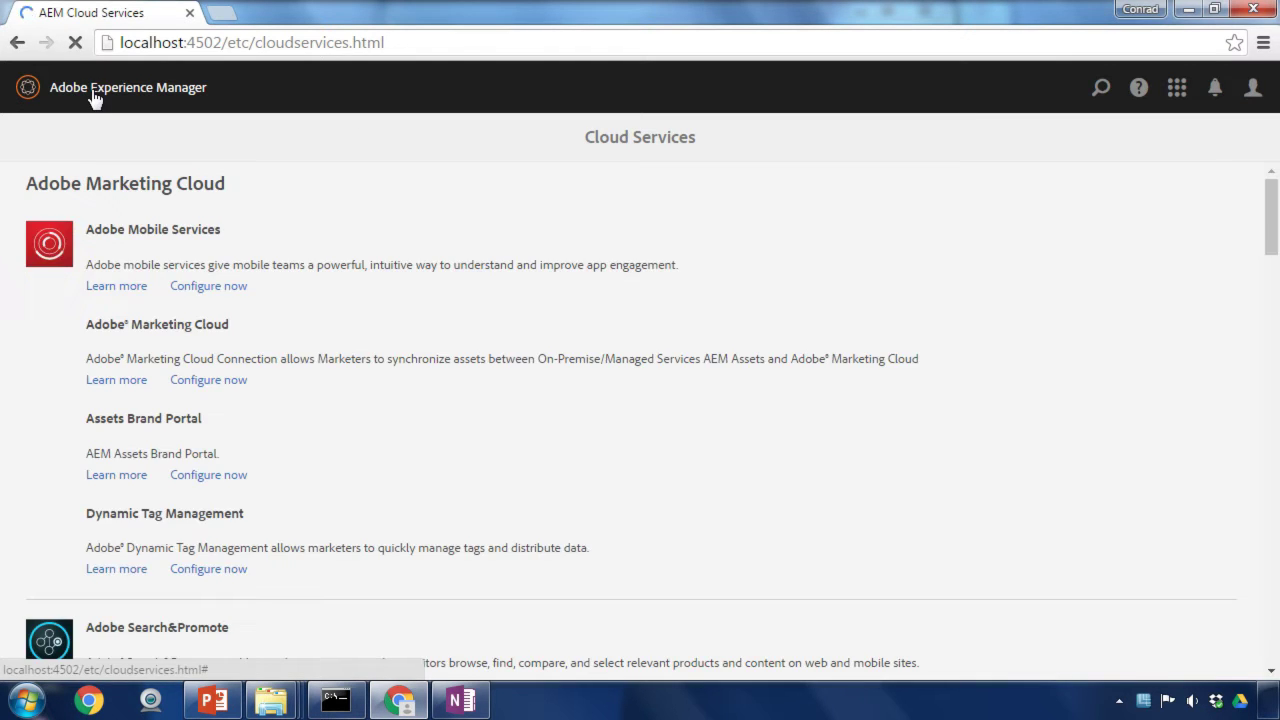
Step: Go to Navigation > Forms > Forms & Documents
click(93, 97)
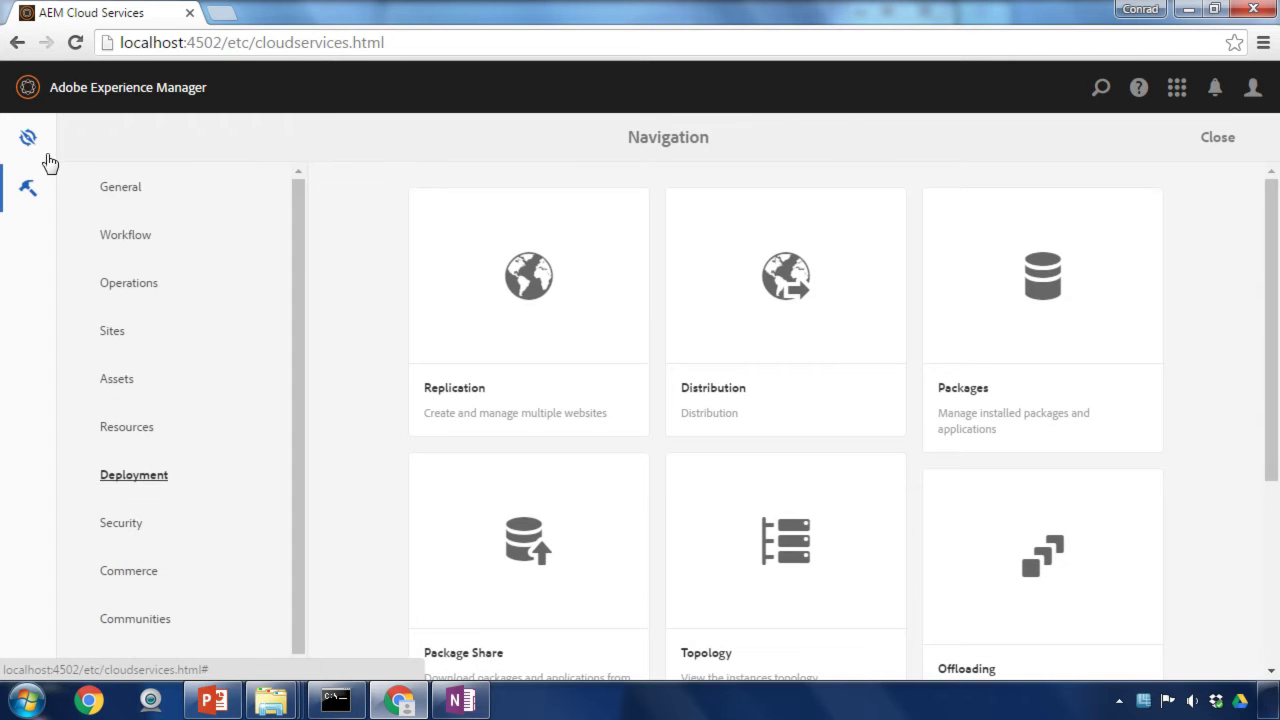
click(40, 153)
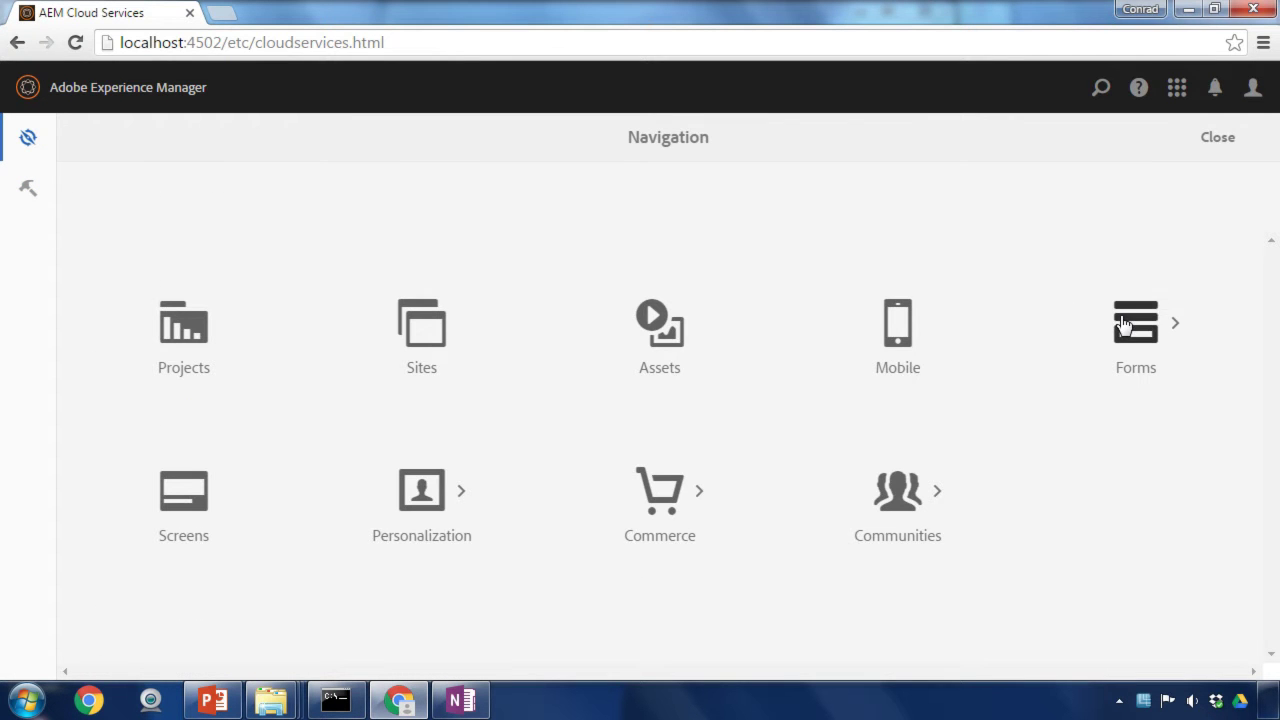
click(1135, 325)
click(204, 345)
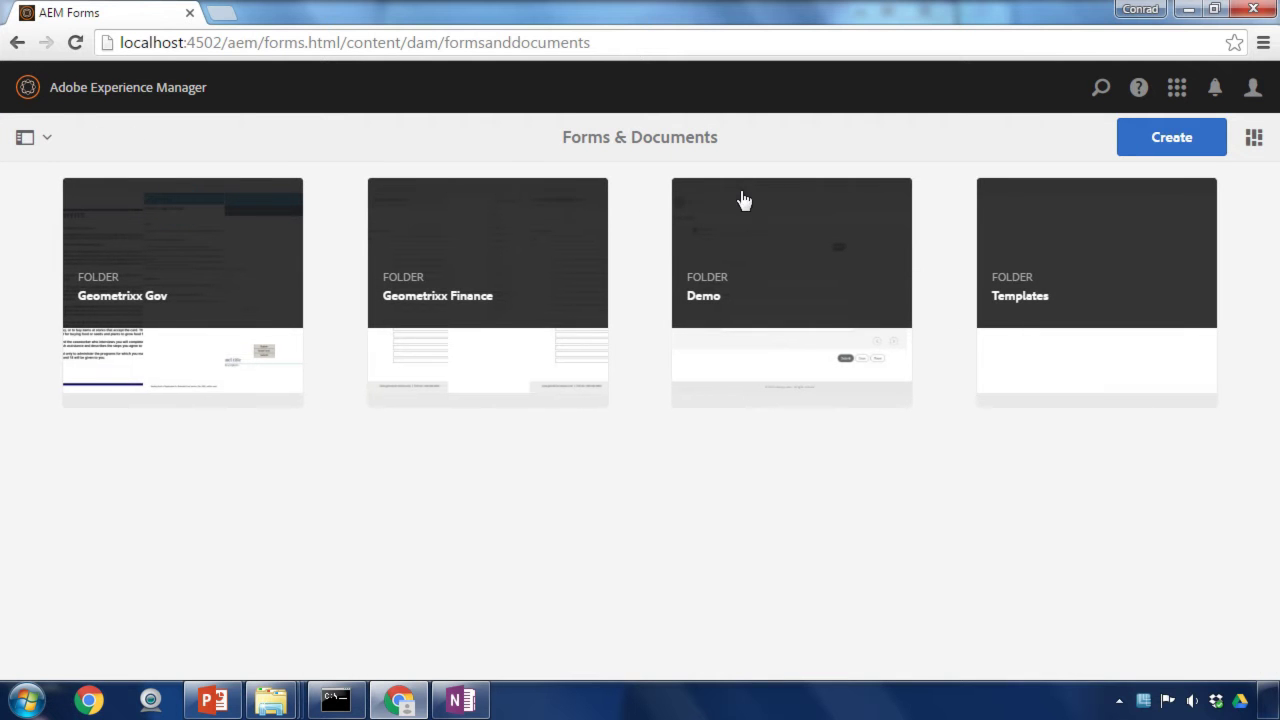
Step: In the Demo folder, view the Activity Enrollment Form's Form Model properties
click(756, 276)
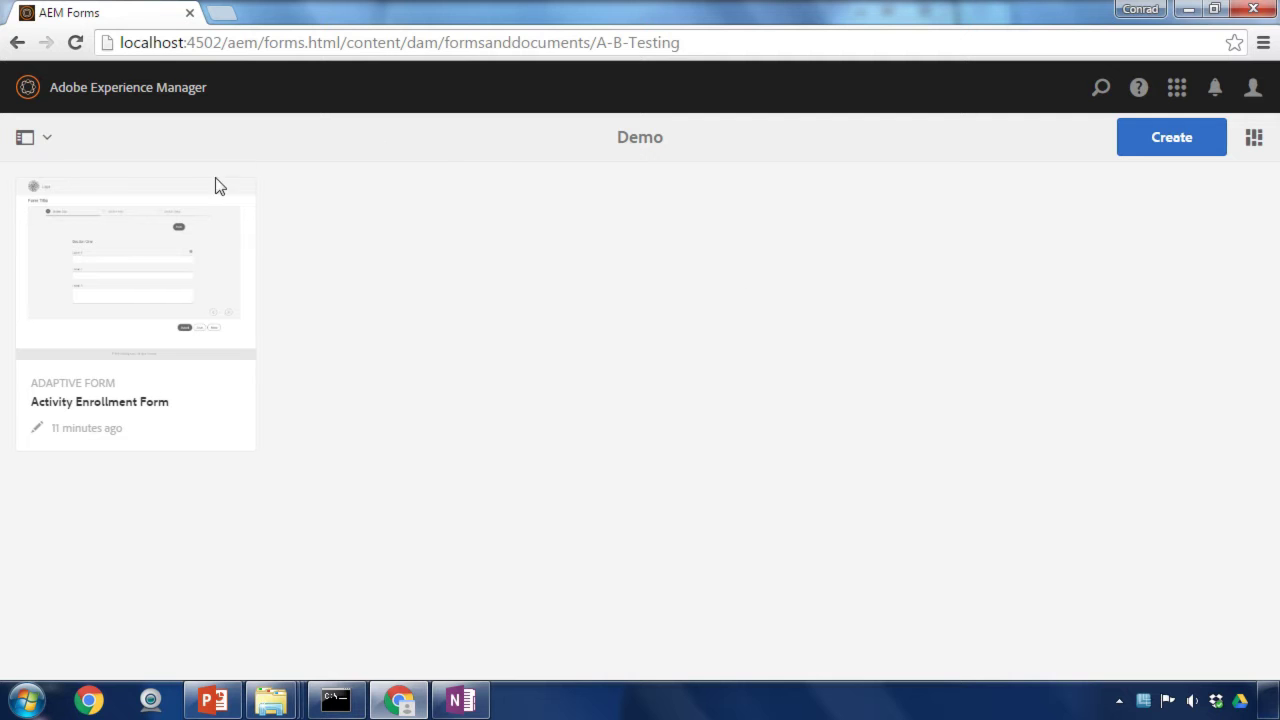
mouse_move(151, 243)
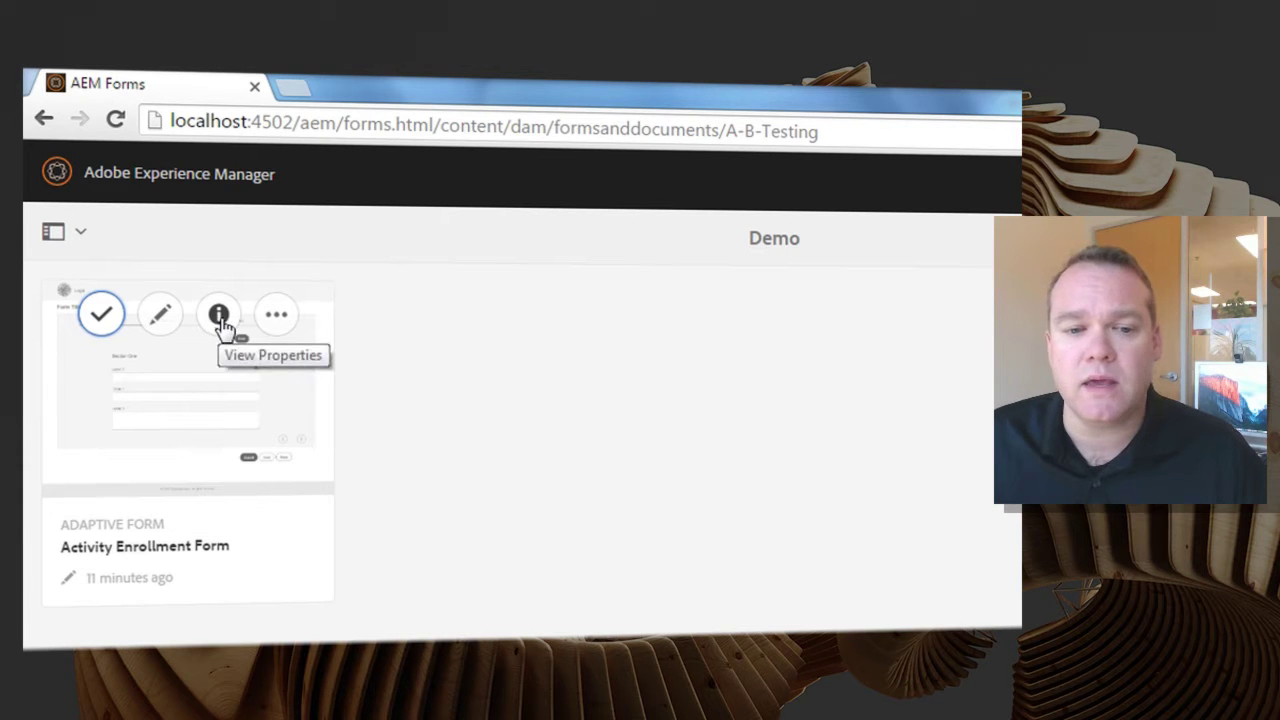
click(219, 316)
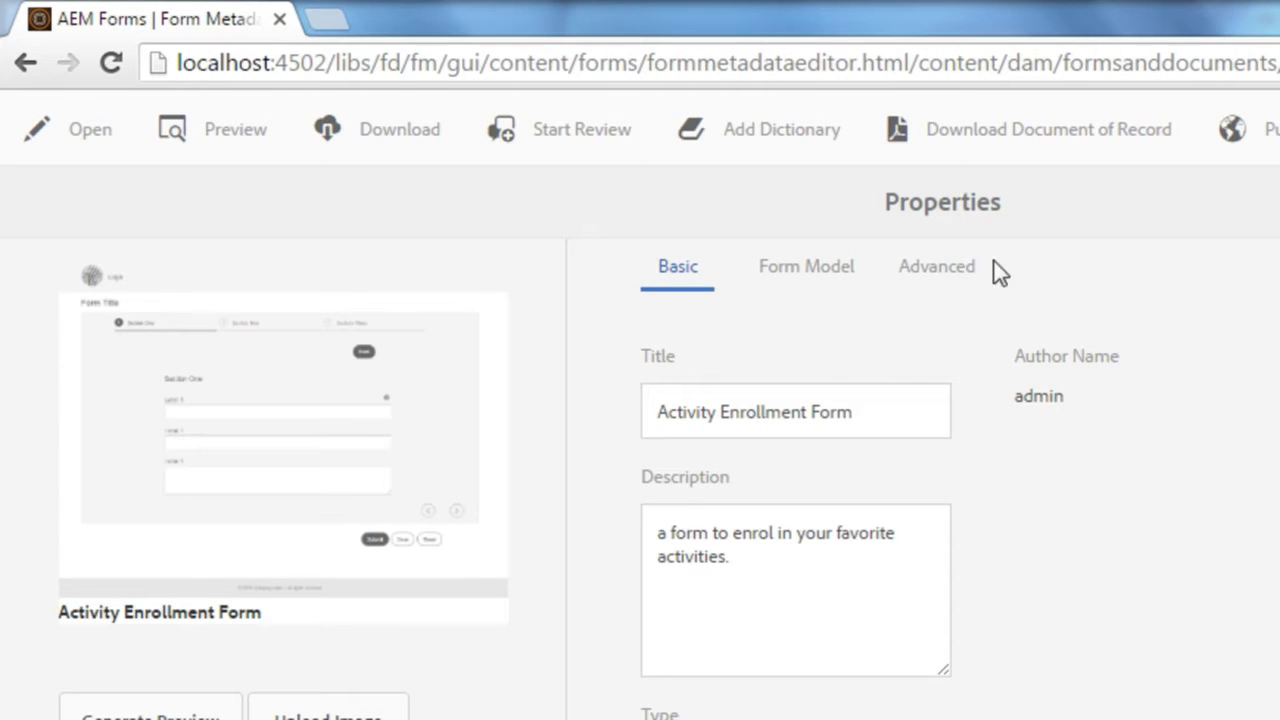
click(810, 270)
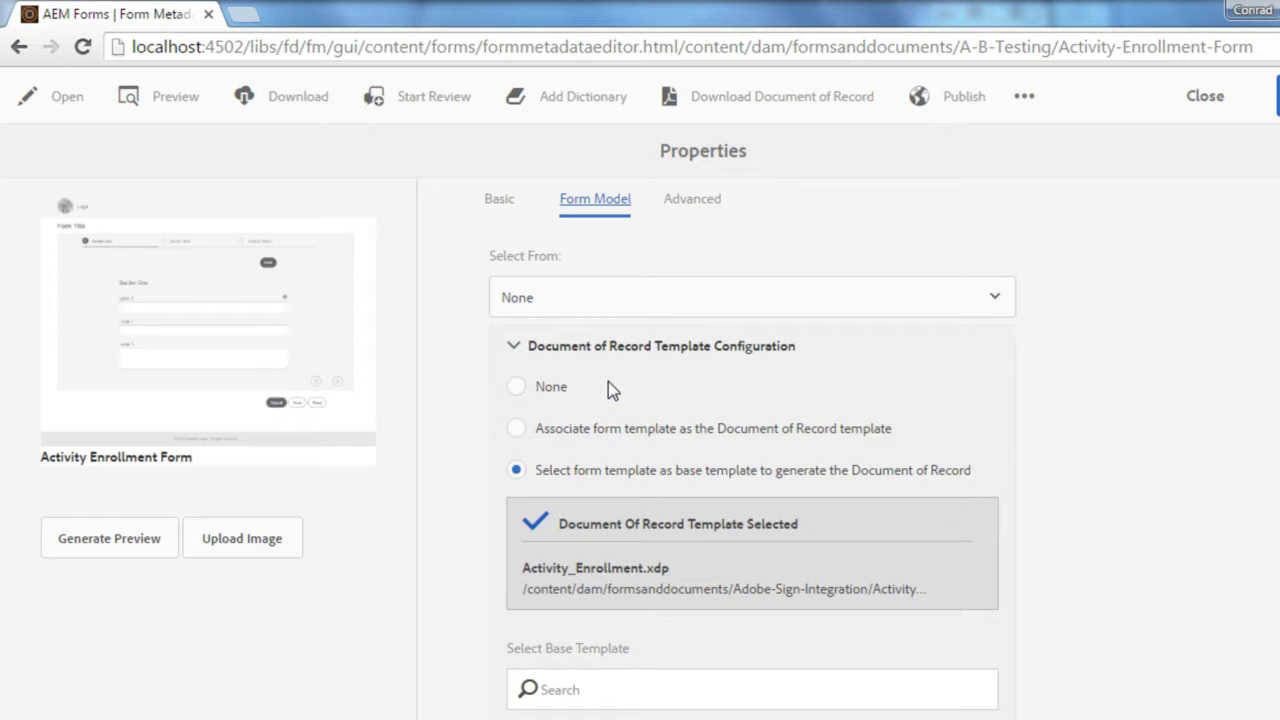
Step: Close the properties and open the Activity Enrollment Form in the Form Editor
click(1203, 95)
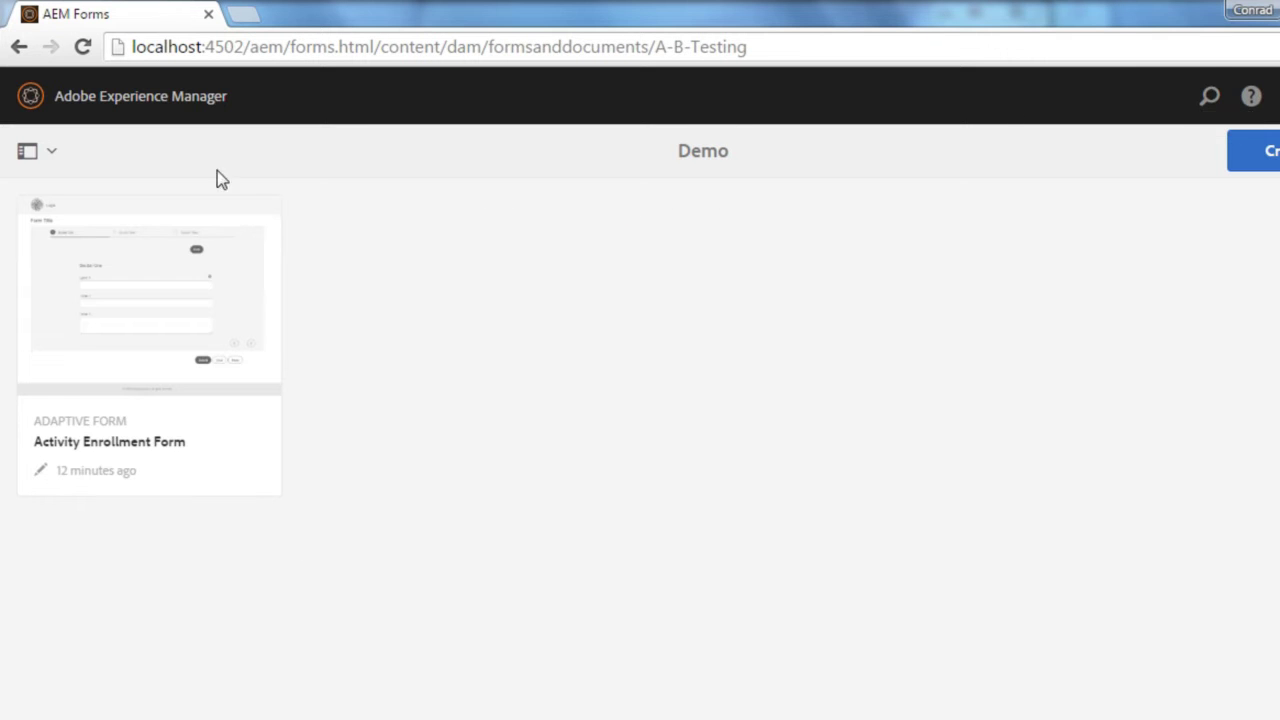
mouse_move(143, 271)
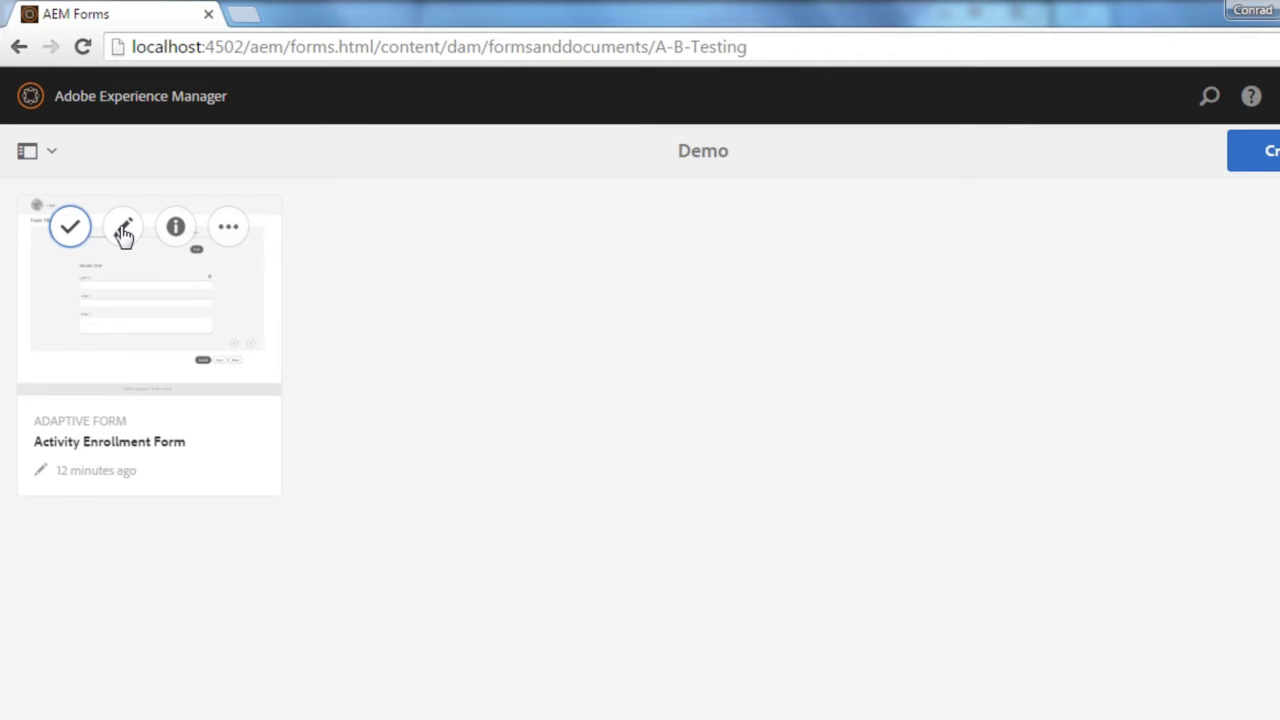
click(123, 230)
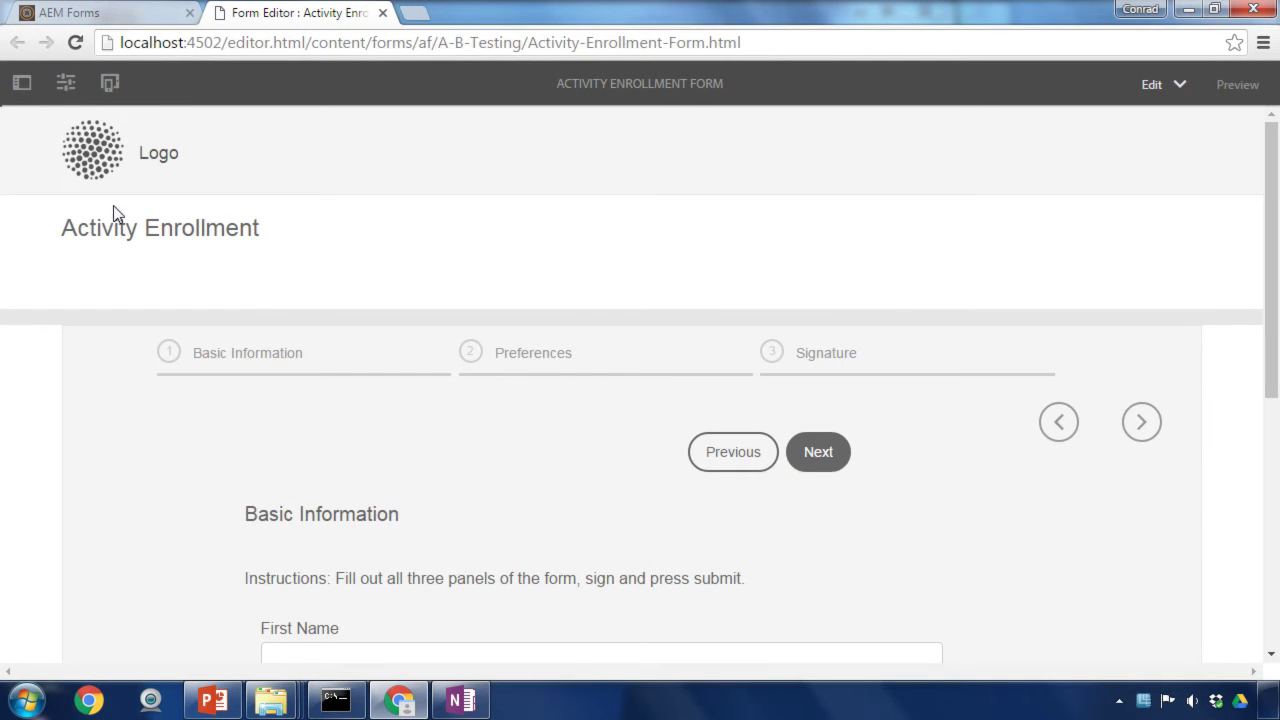
scroll(385, 372, down, 3)
scroll(273, 298, up, 2)
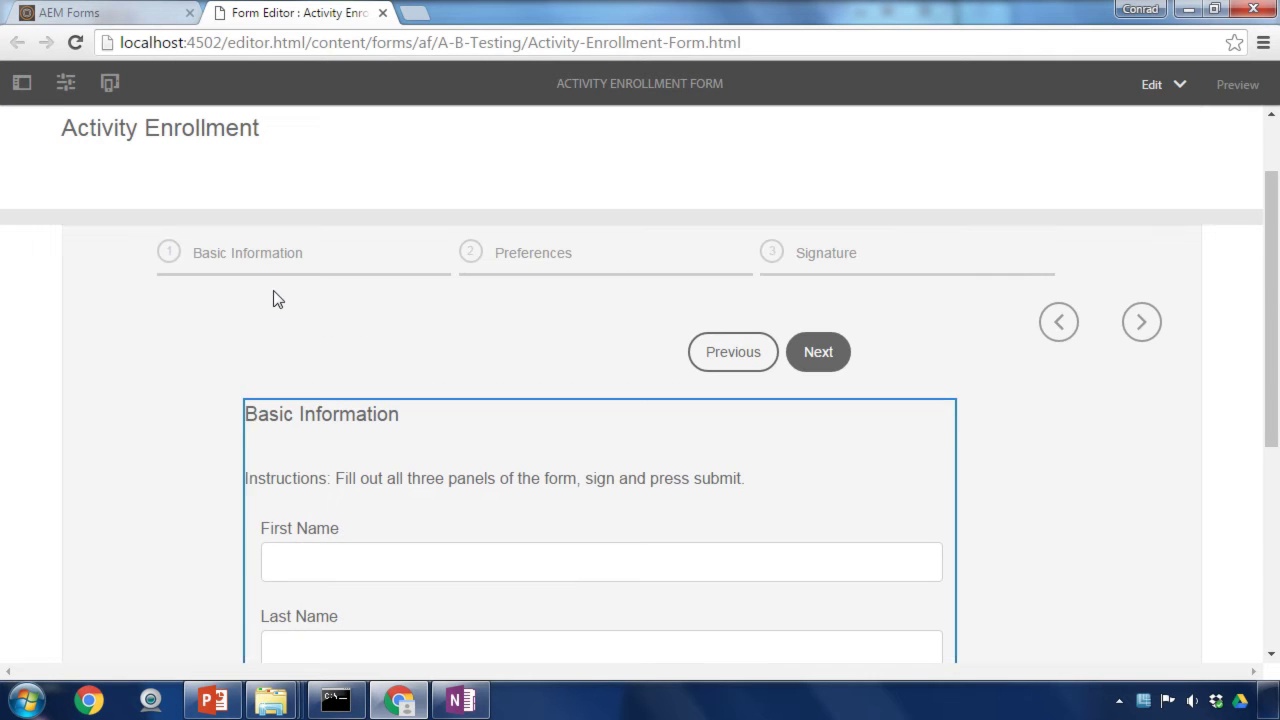
Step: Jump to the form's Signature step and show the content tree side panel
click(798, 258)
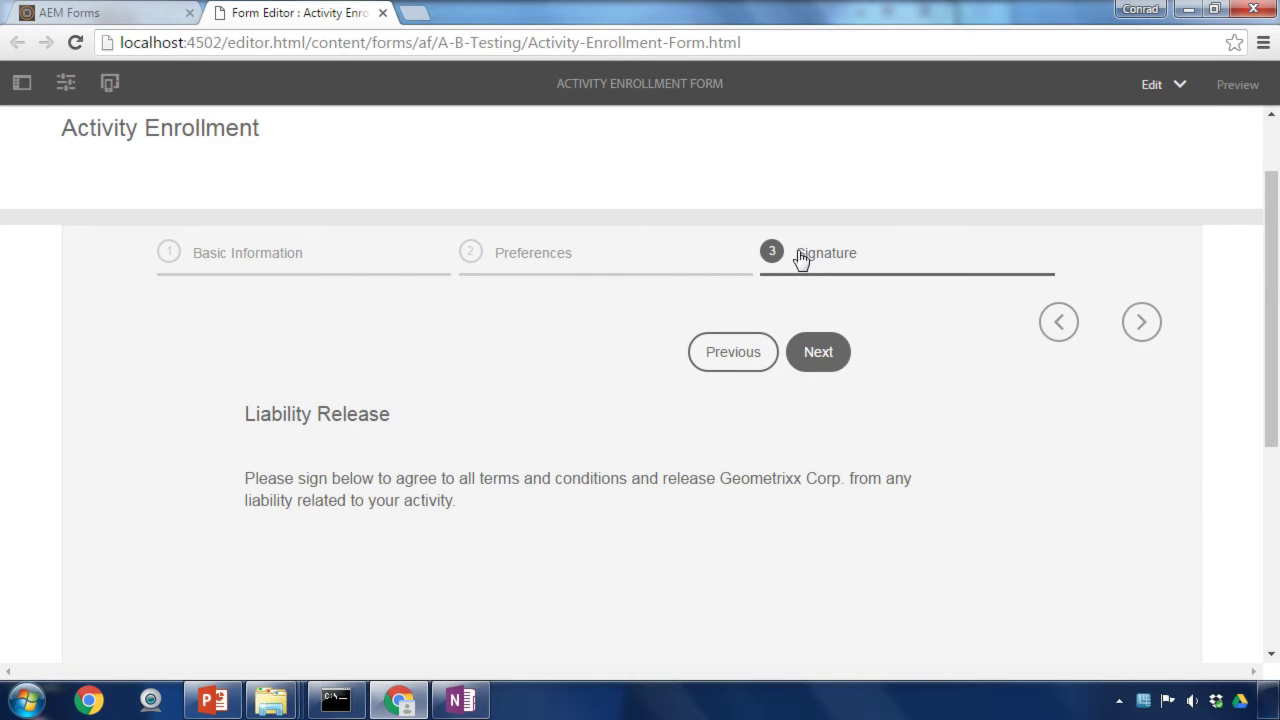
scroll(788, 350, down, 1)
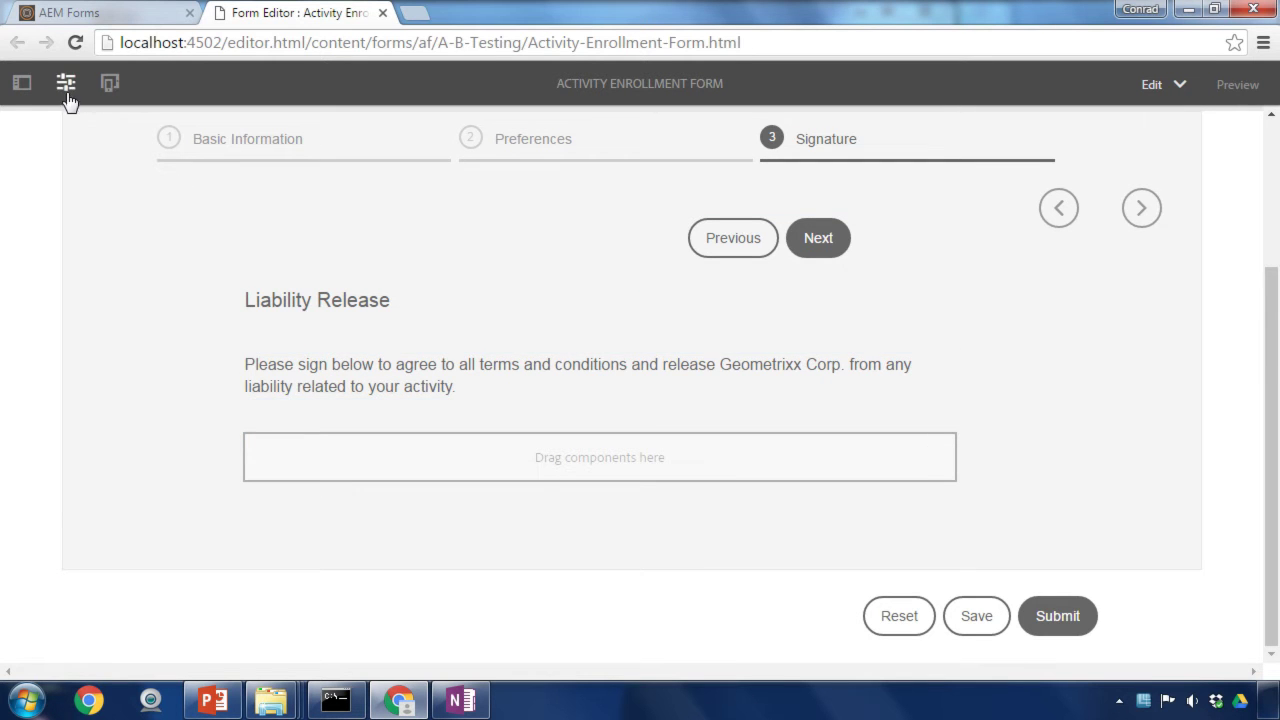
click(22, 88)
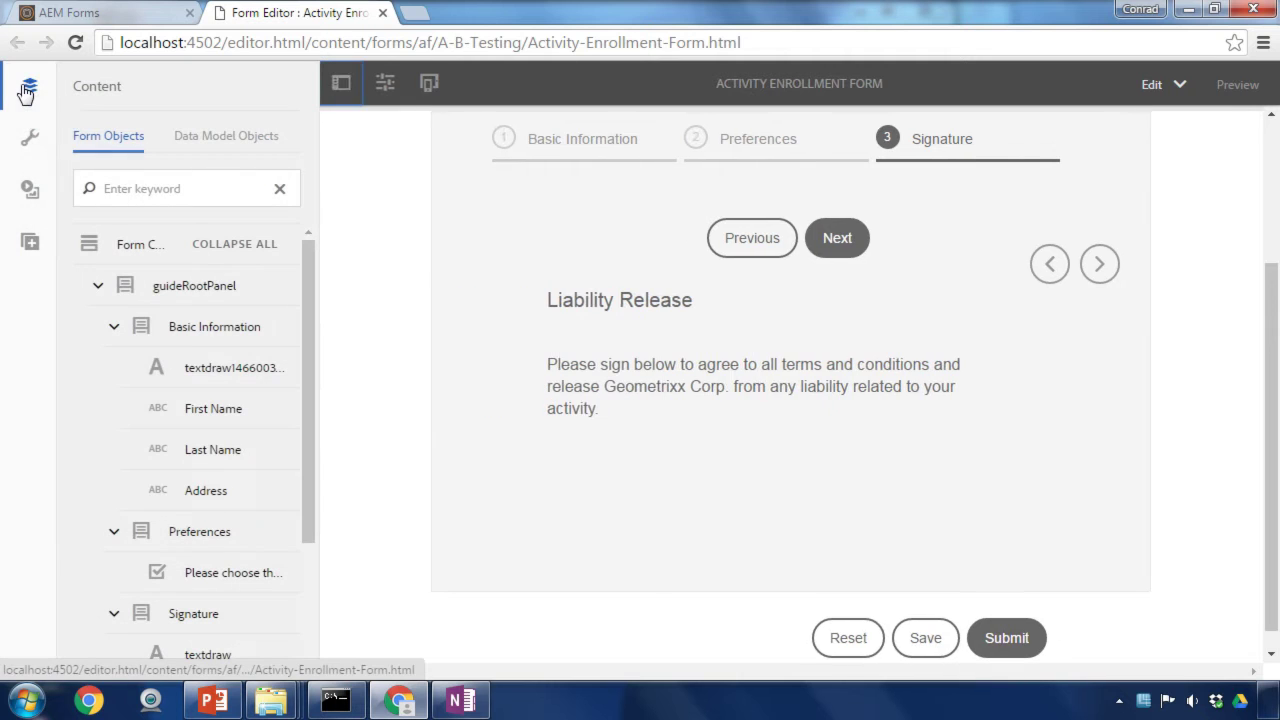
Step: Filter the Components panel by 'sign' to list E-Sign and Scribble Signature
click(22, 245)
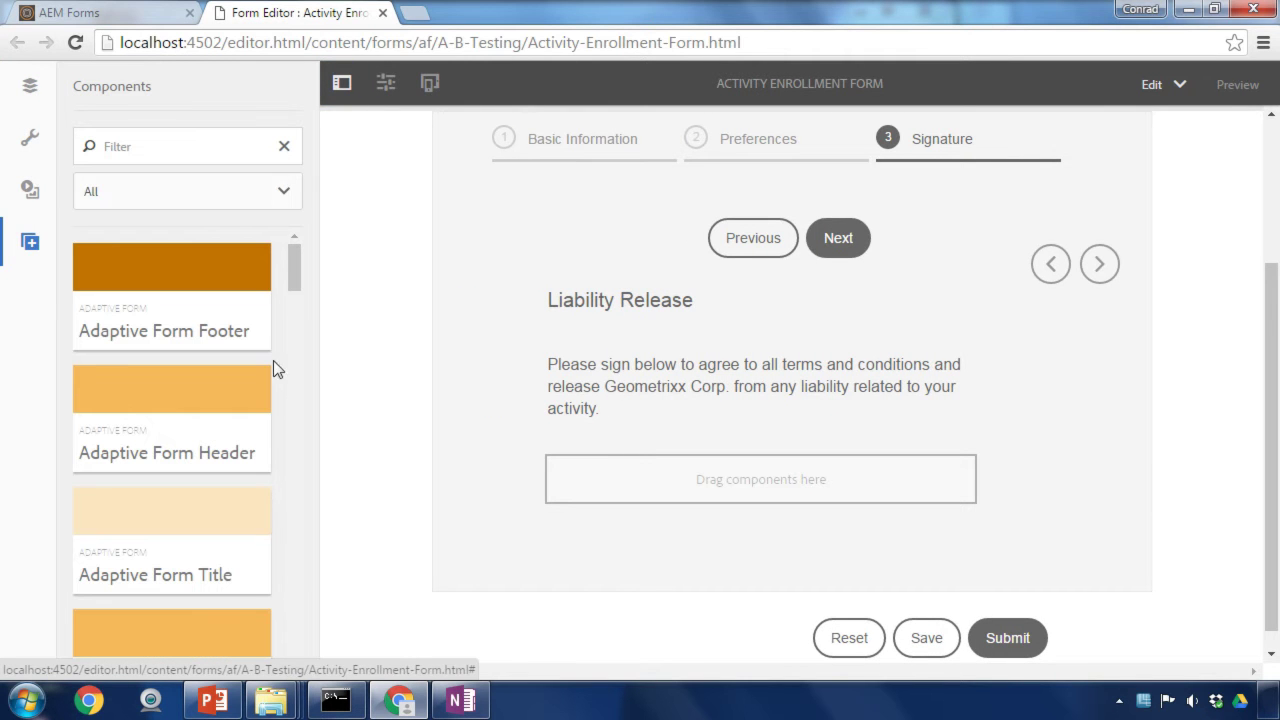
click(176, 148)
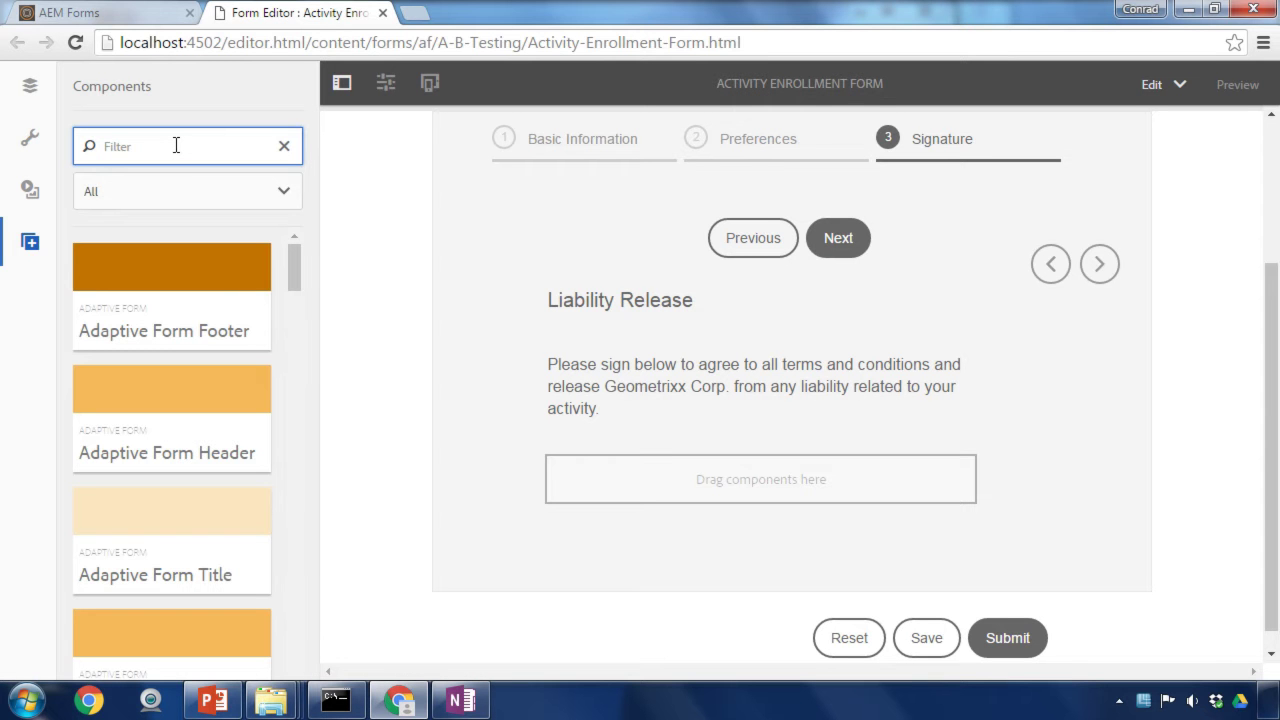
text(sign)
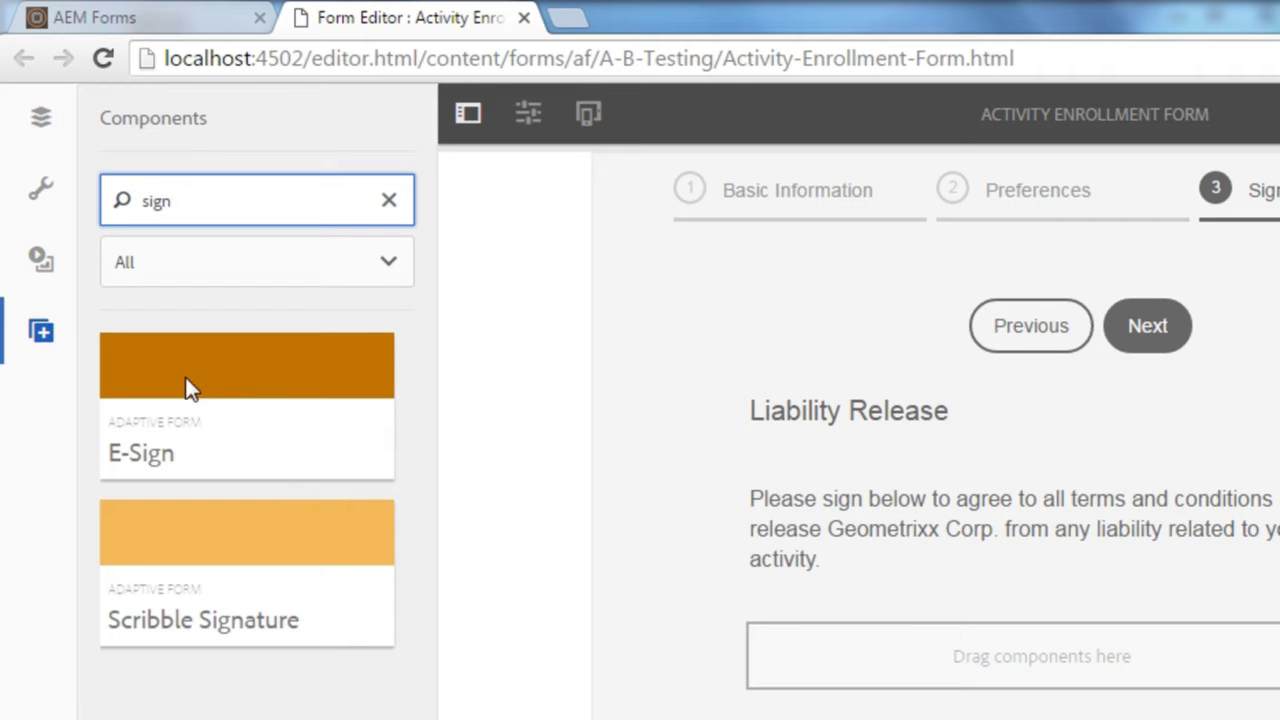
Step: Drop an E-Sign component under Liability Release and title it 'Please sign the form'
drag(192, 388, 1105, 626)
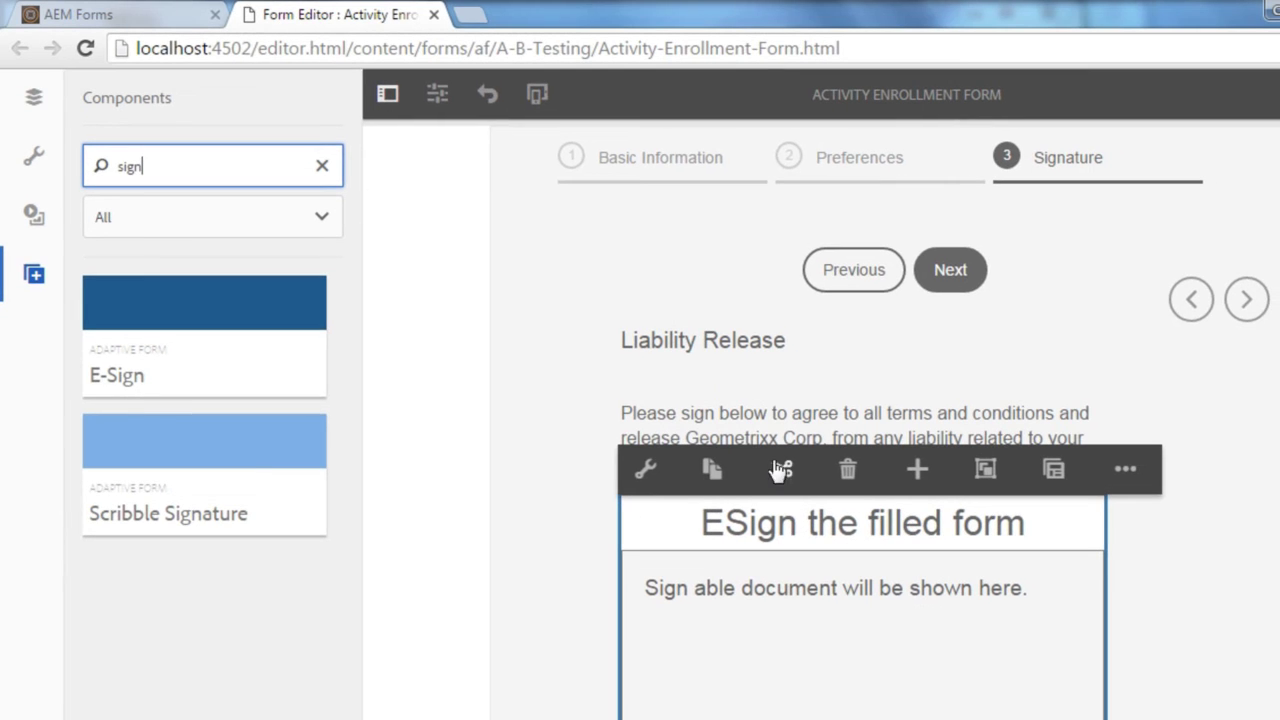
click(657, 490)
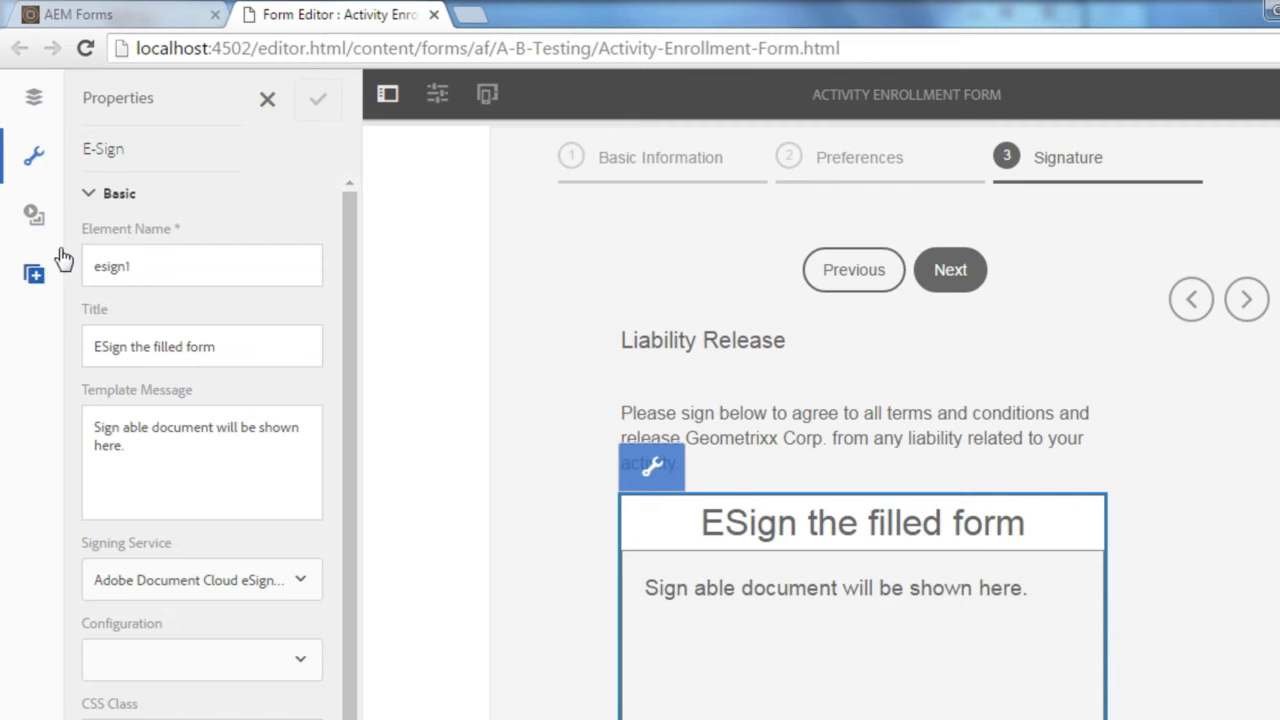
click(158, 258)
triple_click(222, 356)
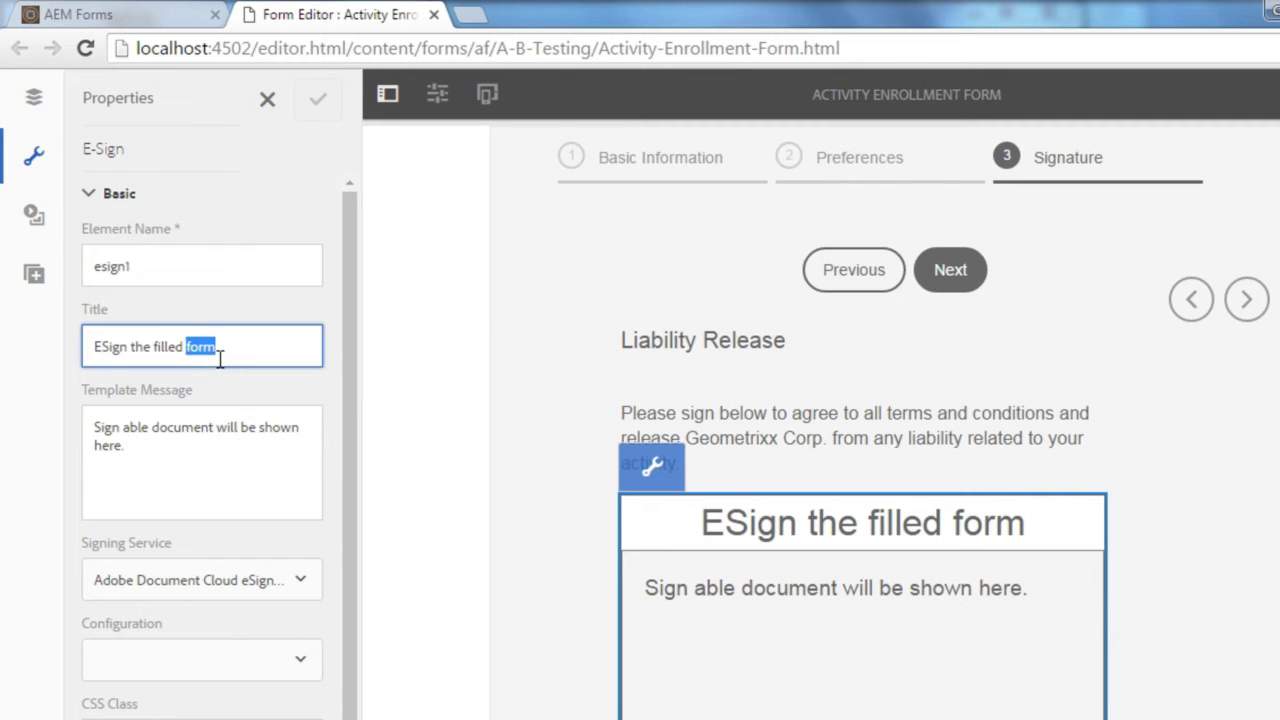
text(Please s)
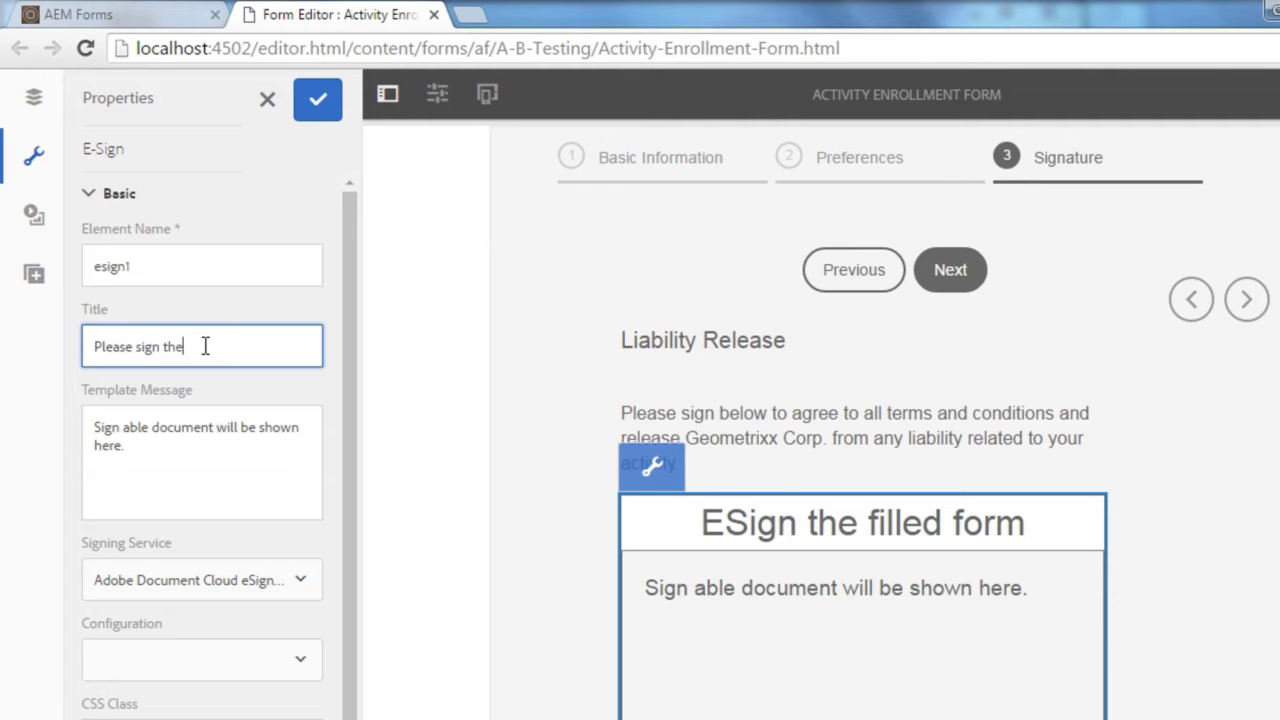
key(Tab)
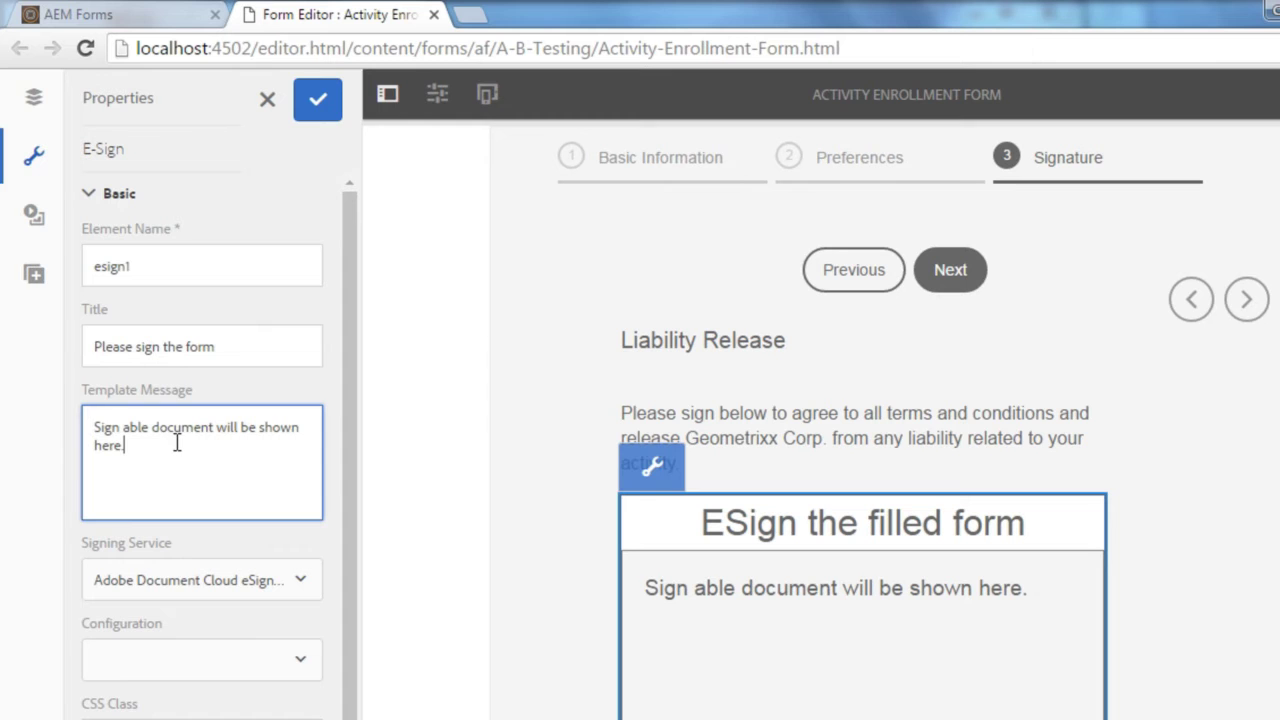
Step: Set signing service to Adobe Document Cloud eSignature with Demo Configuration, and apply
scroll(181, 446, down, 1)
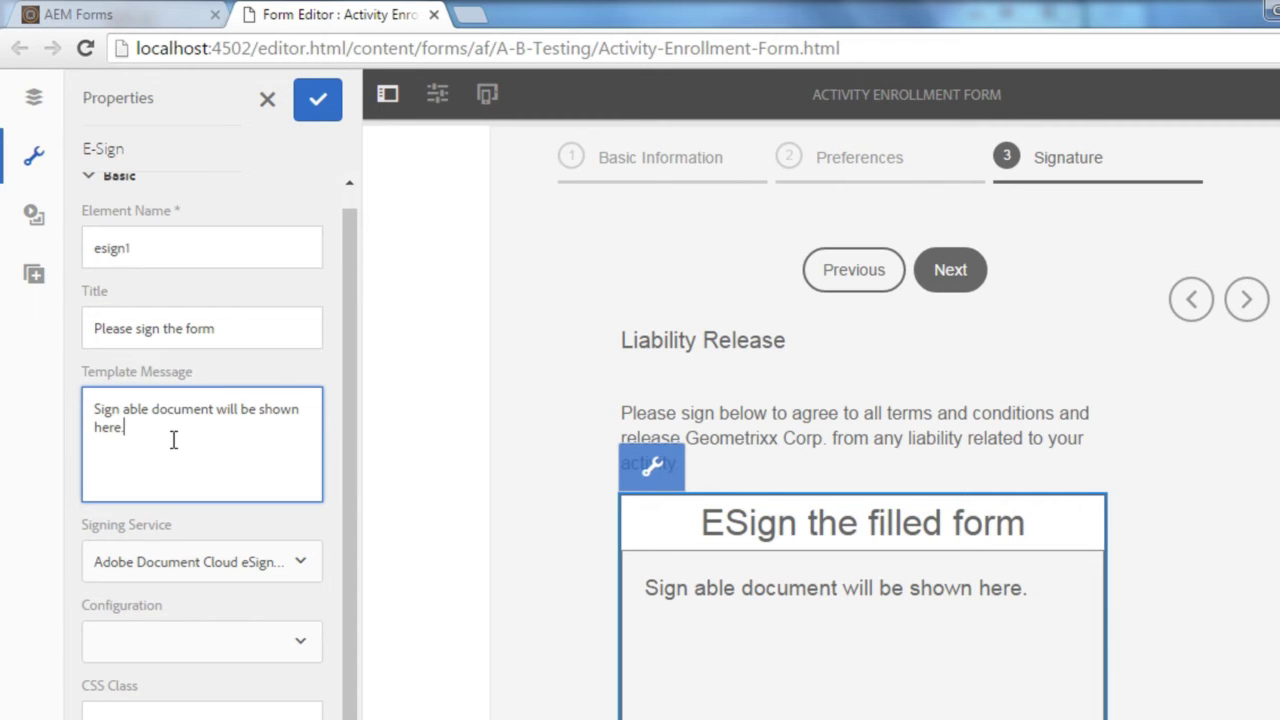
click(285, 568)
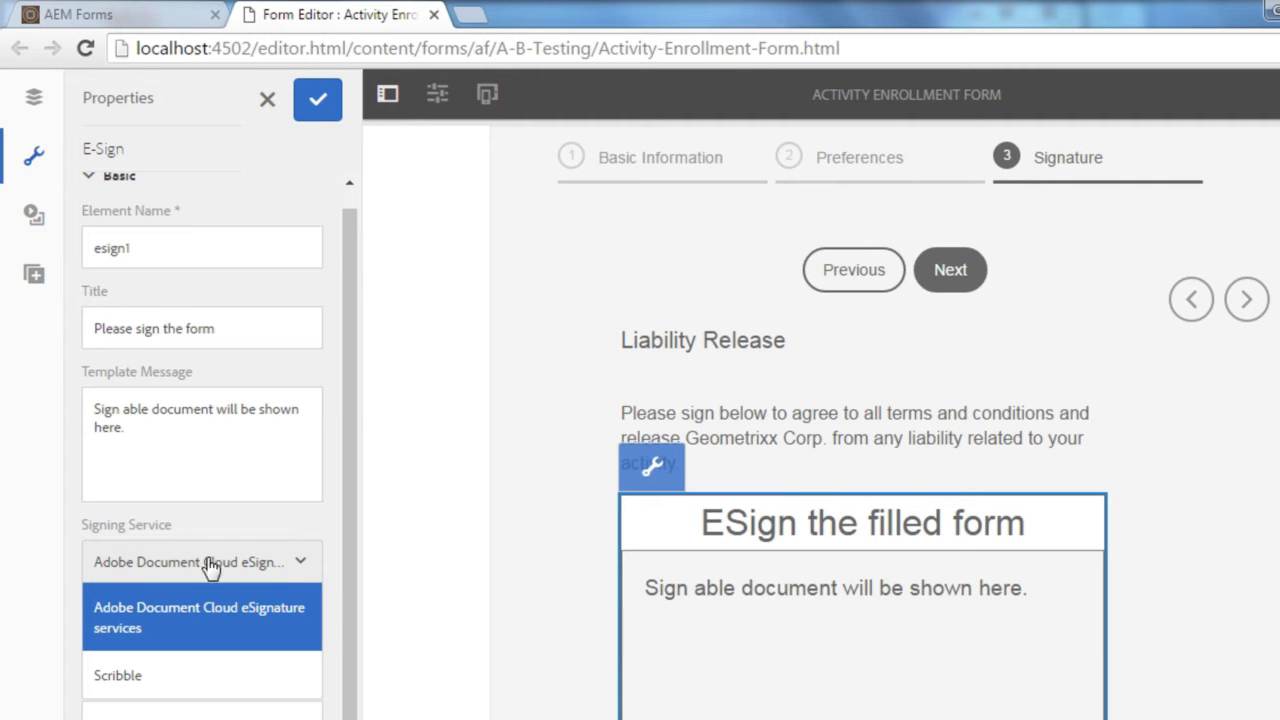
click(200, 616)
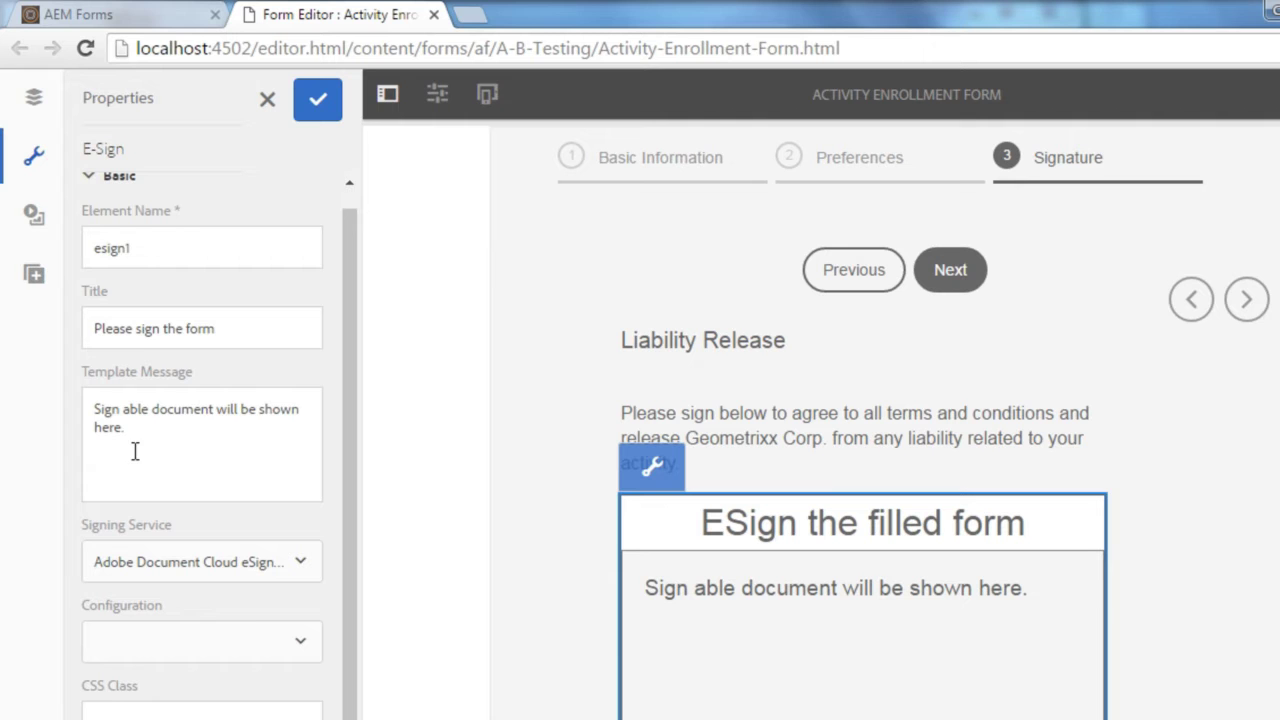
click(250, 650)
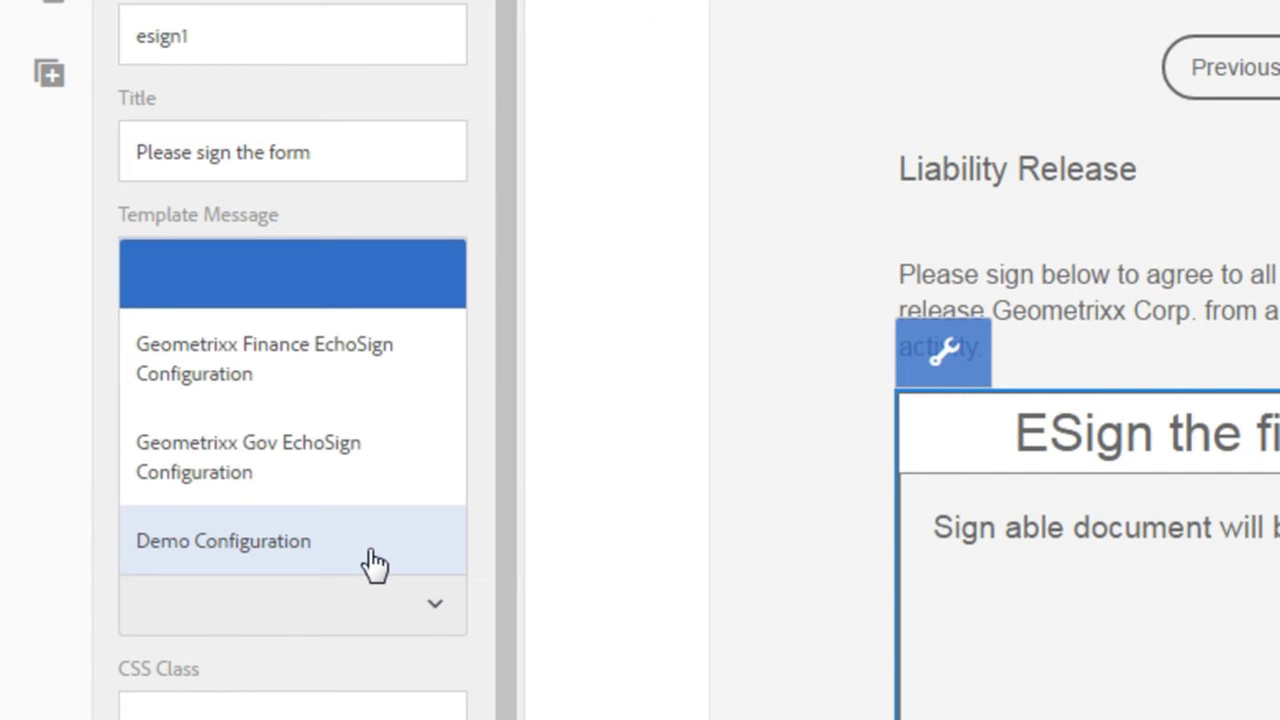
click(368, 552)
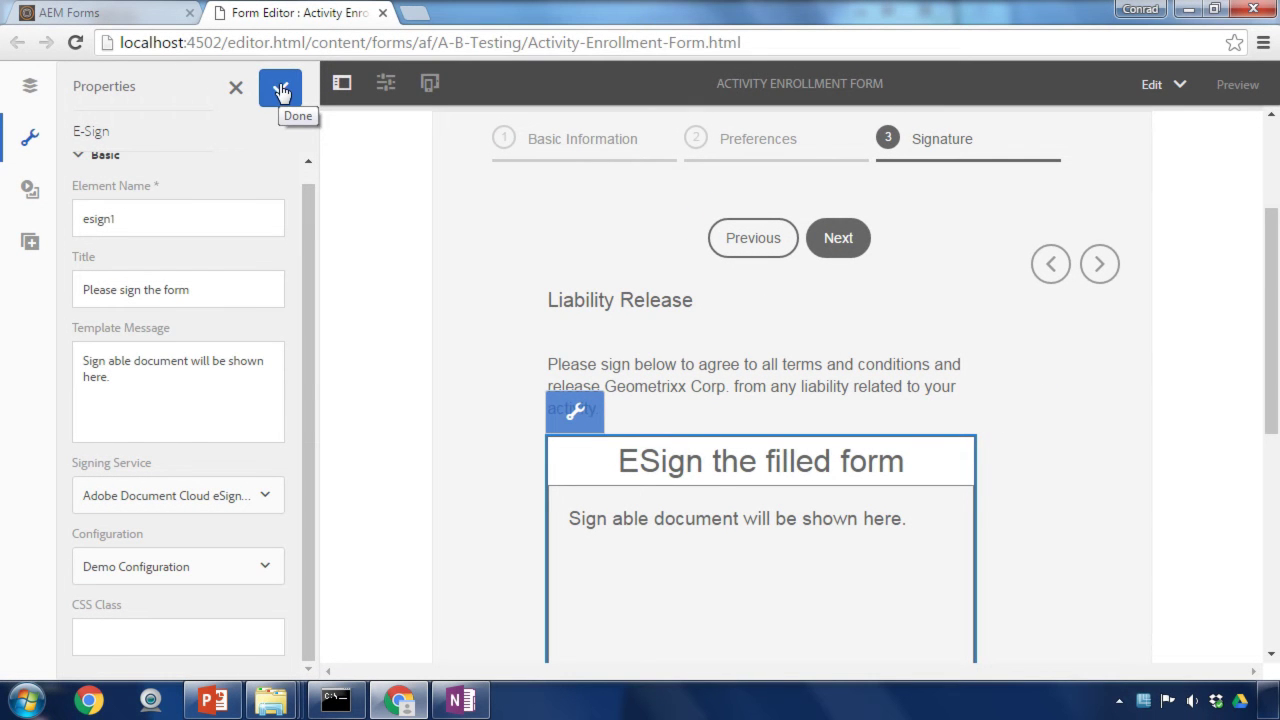
click(280, 91)
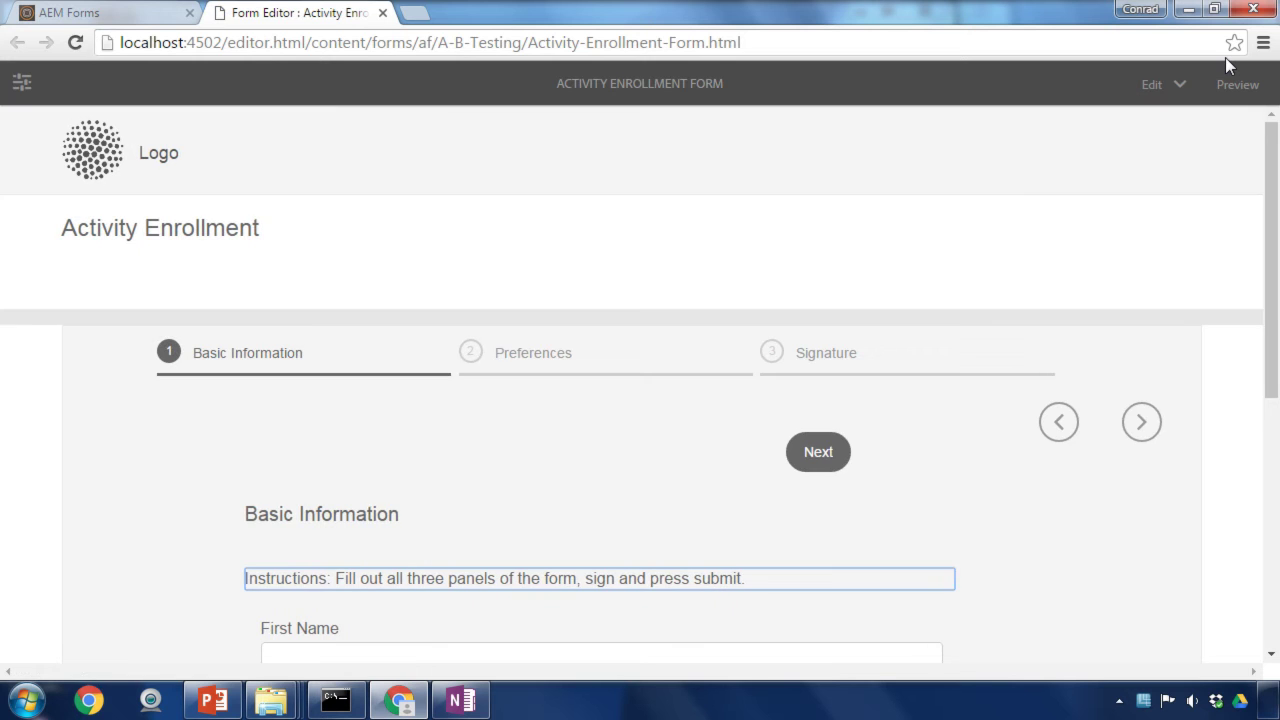
Step: In the preview, fill in the first name, last name and address
scroll(1163, 214, down, 3)
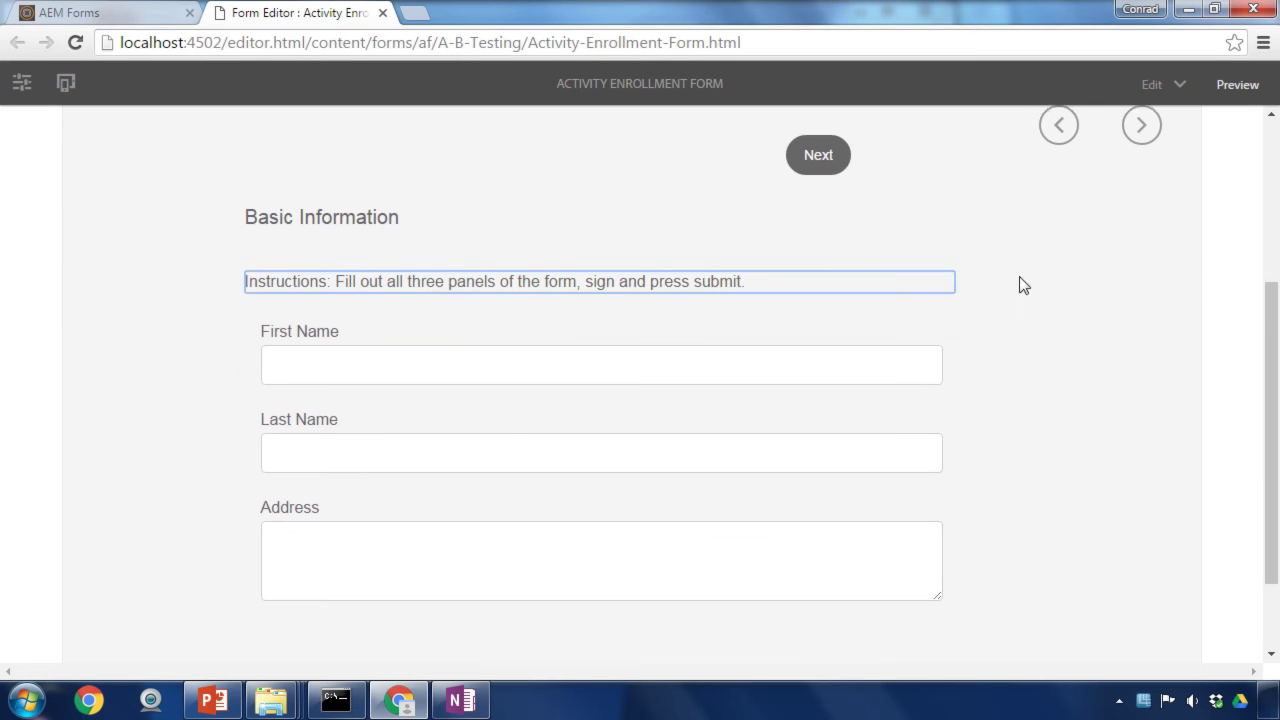
click(308, 361)
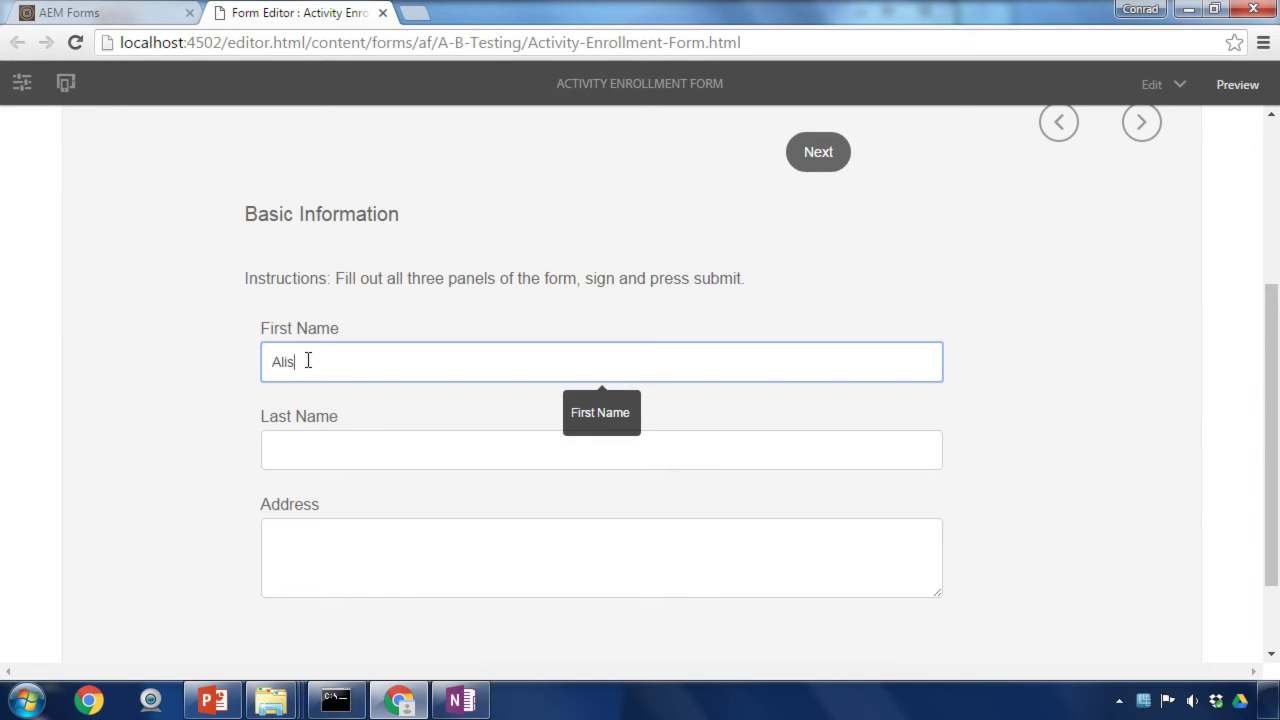
key(Tab)
text(Lee)
key(Tab)
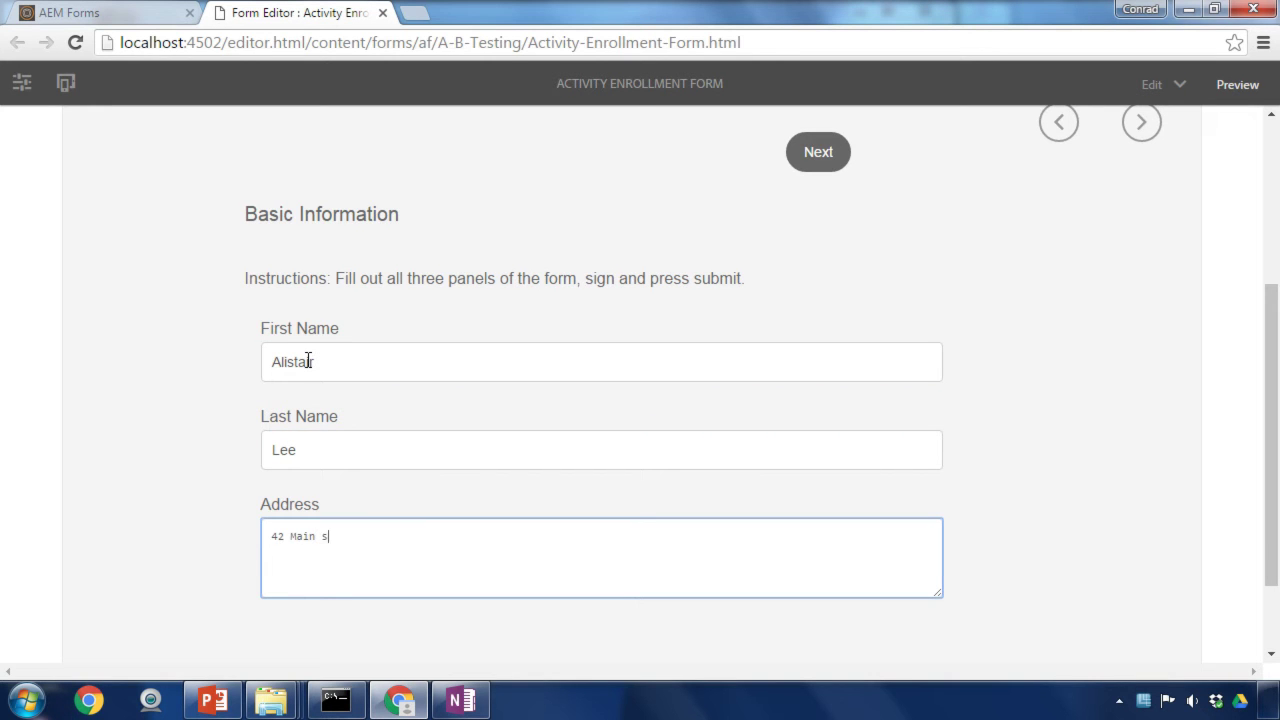
Step: Choose Water as the activity on Preferences and advance to the Signature panel
click(810, 136)
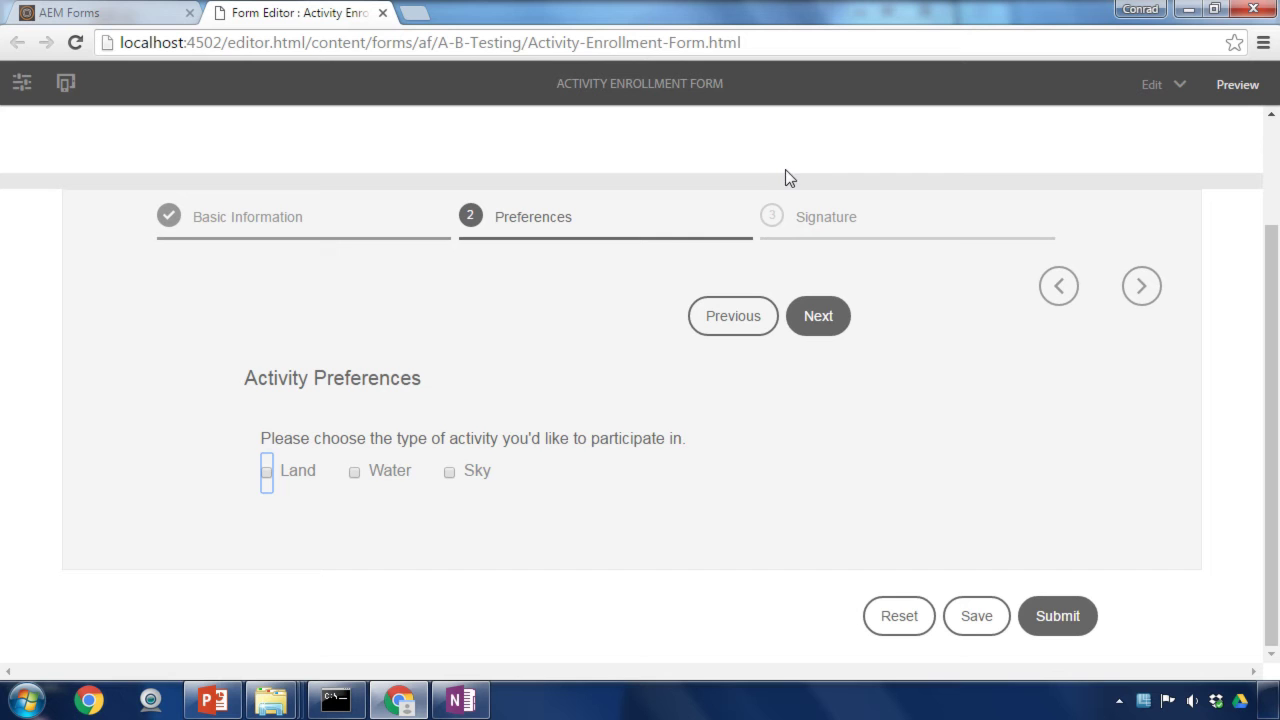
click(356, 472)
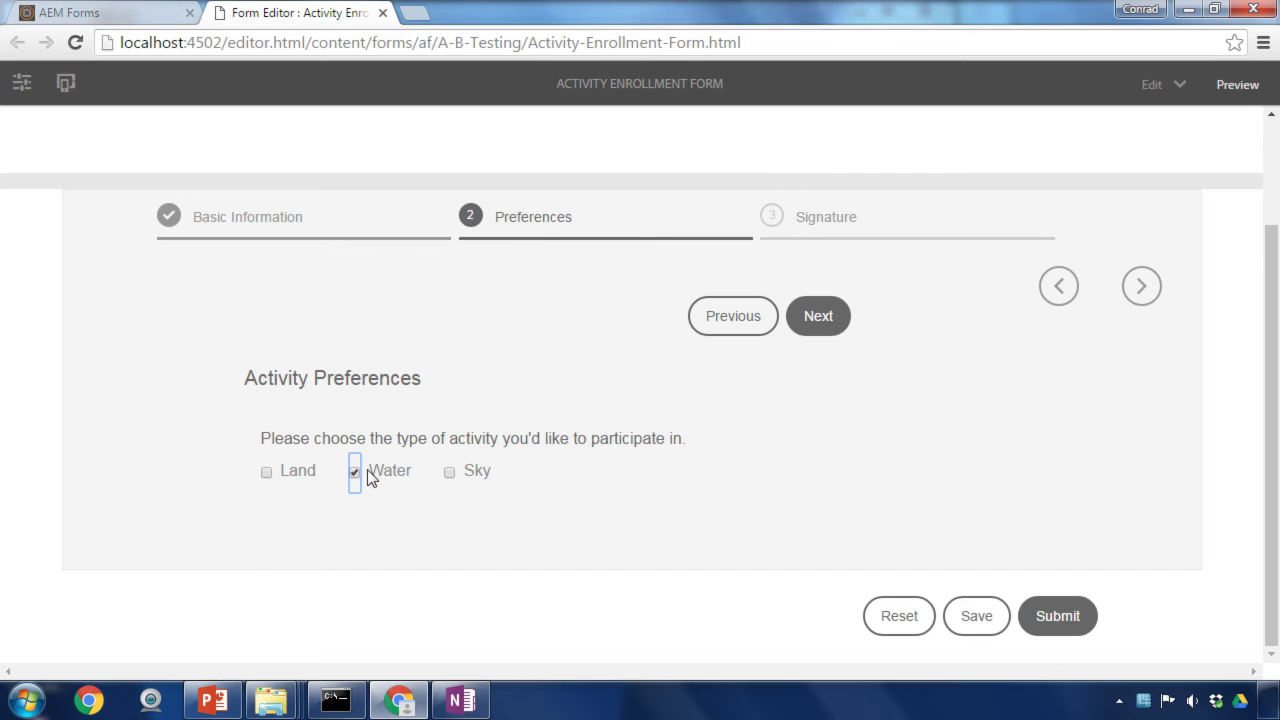
click(817, 316)
scroll(1111, 350, down, 5)
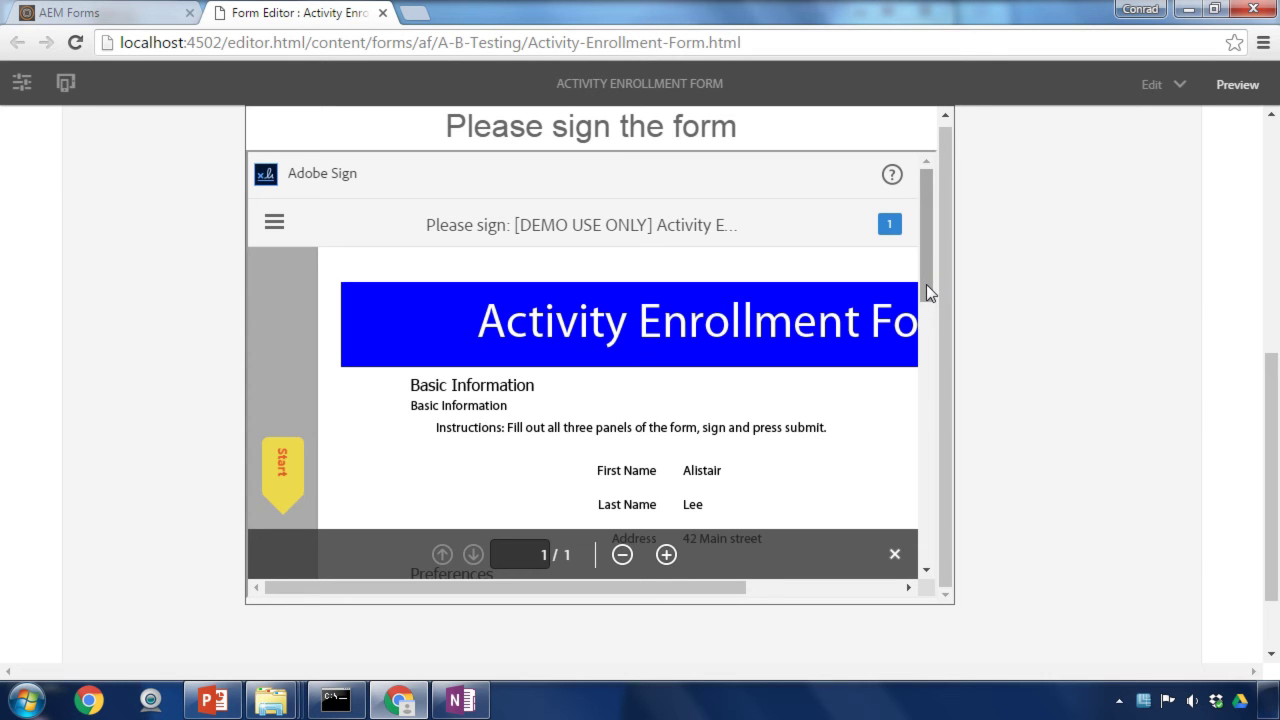
Step: Scroll the Adobe Sign document to the Signature line and open its signing dialog
mouse_move(926, 284)
mouse_down()
mouse_move(925, 351)
mouse_move(921, 336)
mouse_up()
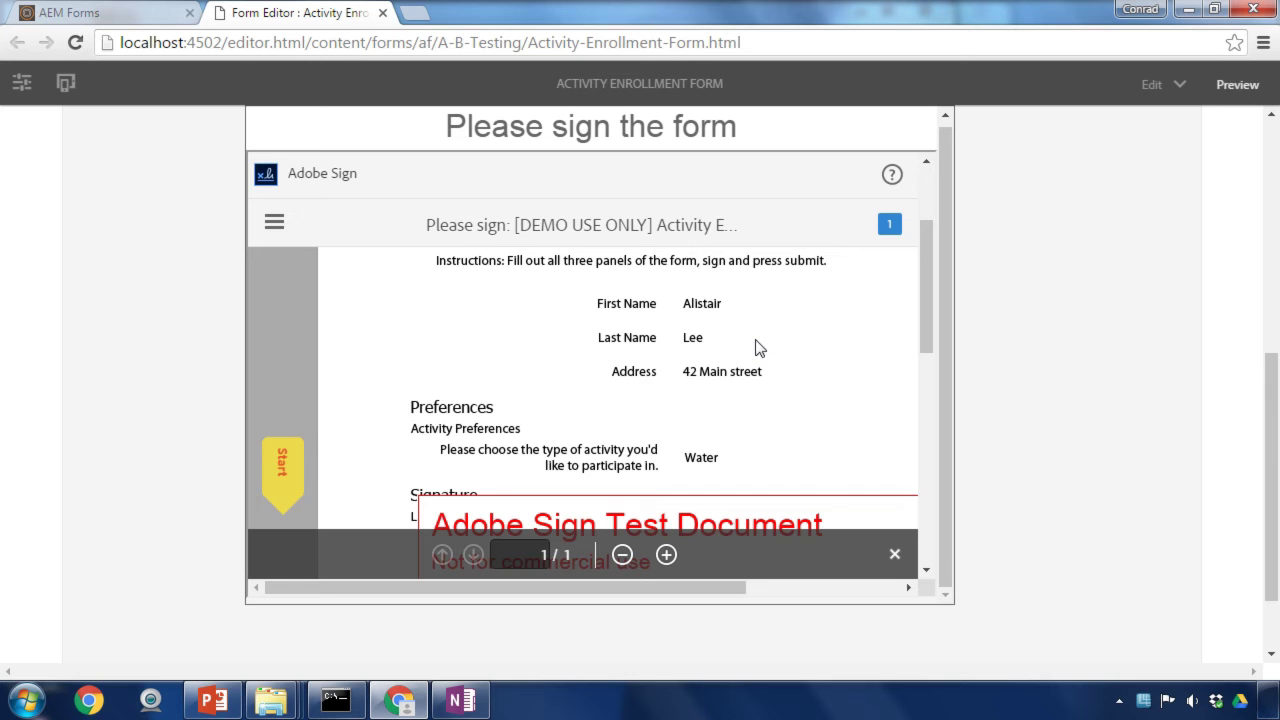
drag(926, 270, 923, 382)
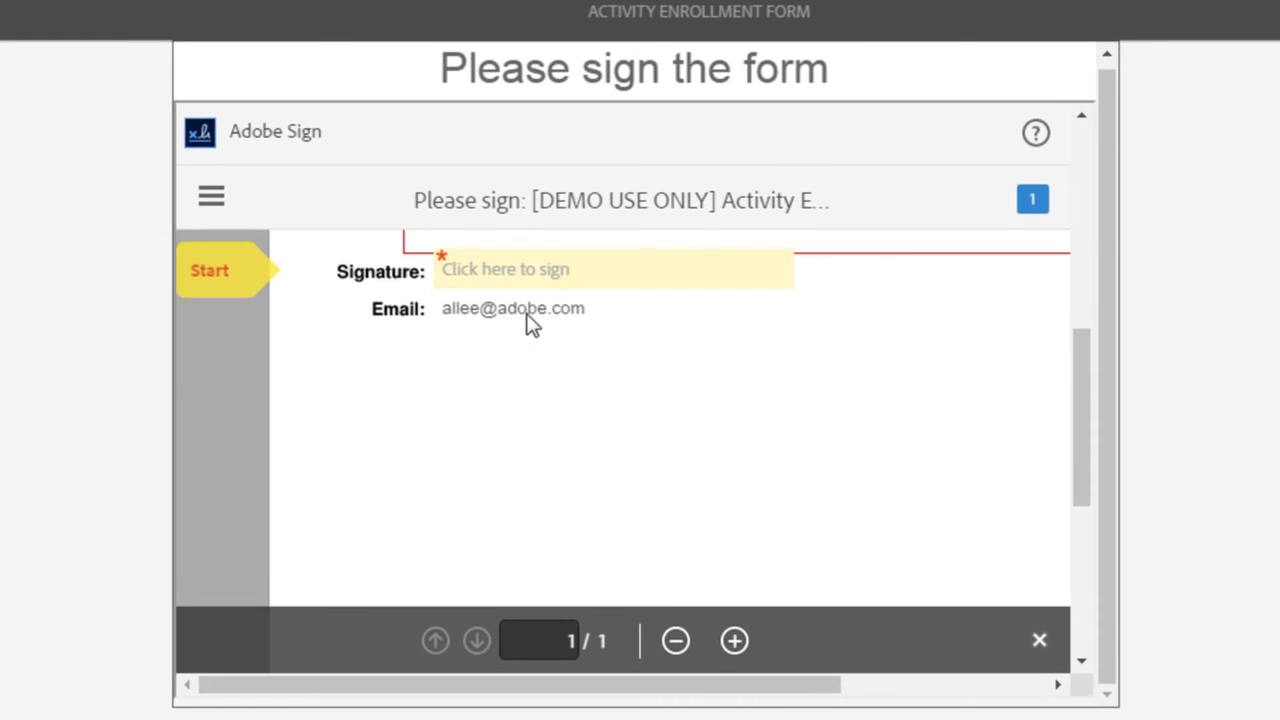
click(515, 282)
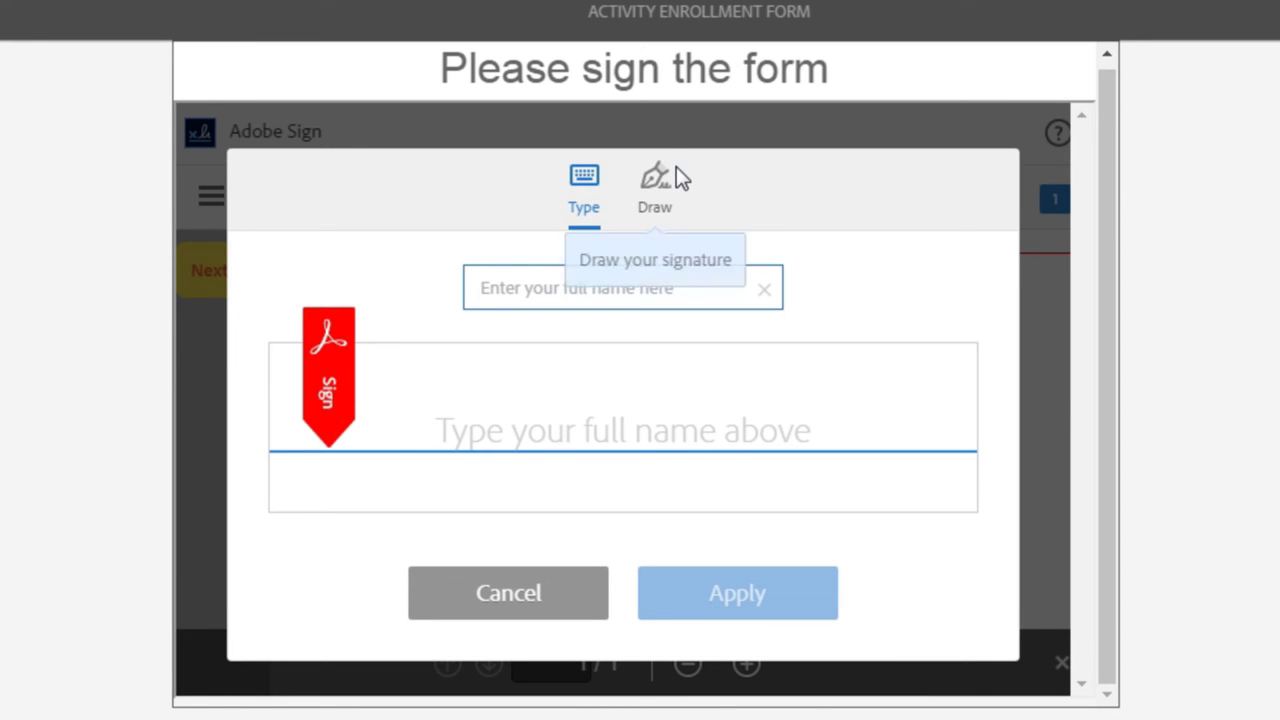
Step: Enter the signer's full name as a typed signature and apply it to the enrollment document's Signature field
click(654, 188)
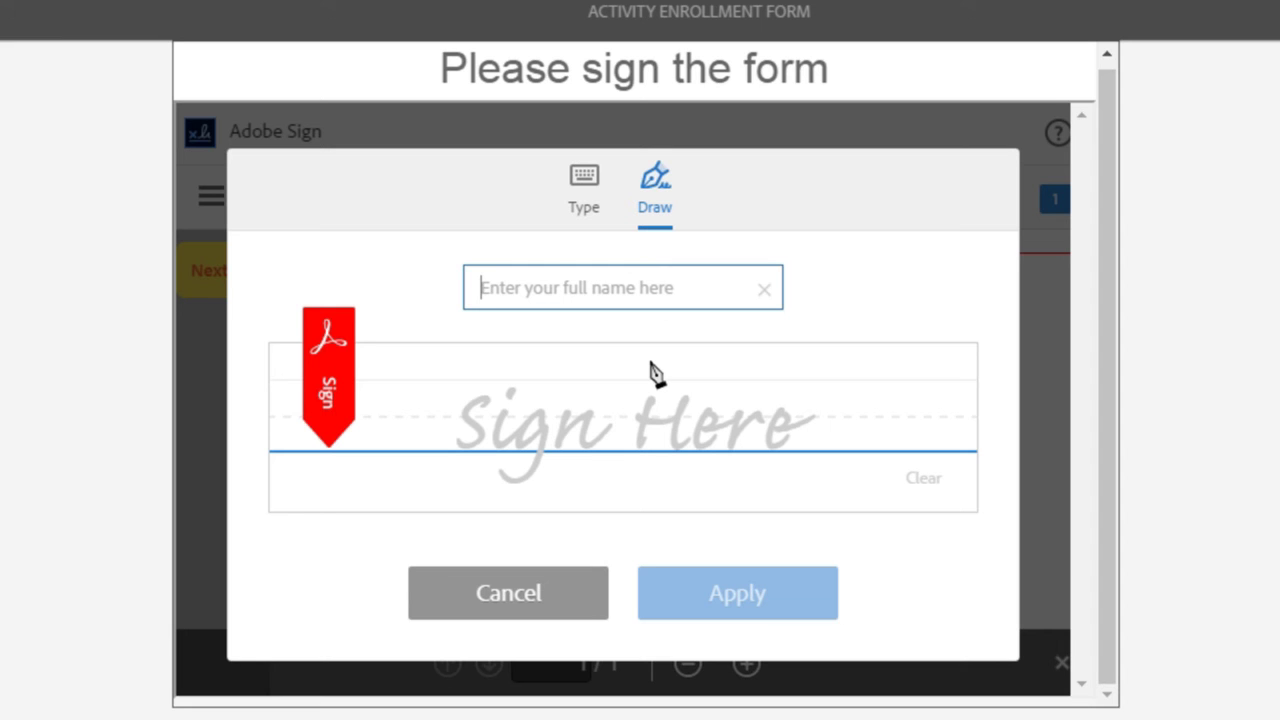
click(586, 200)
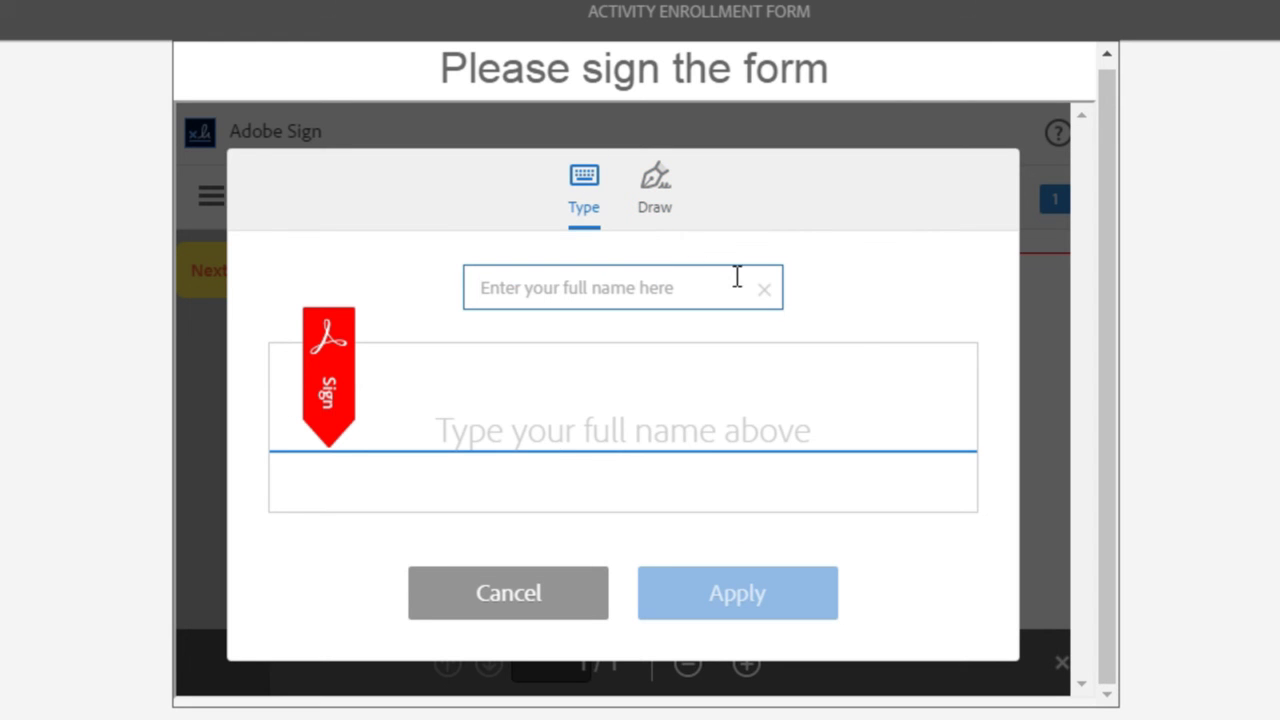
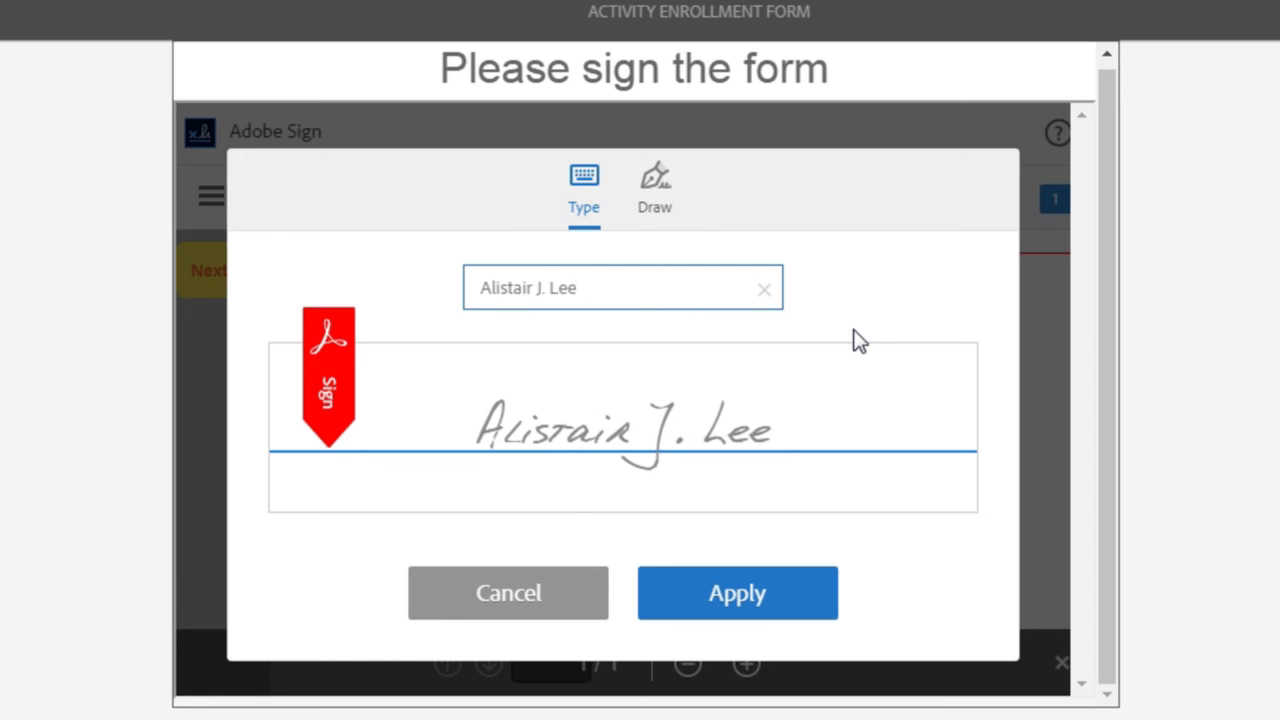
click(784, 594)
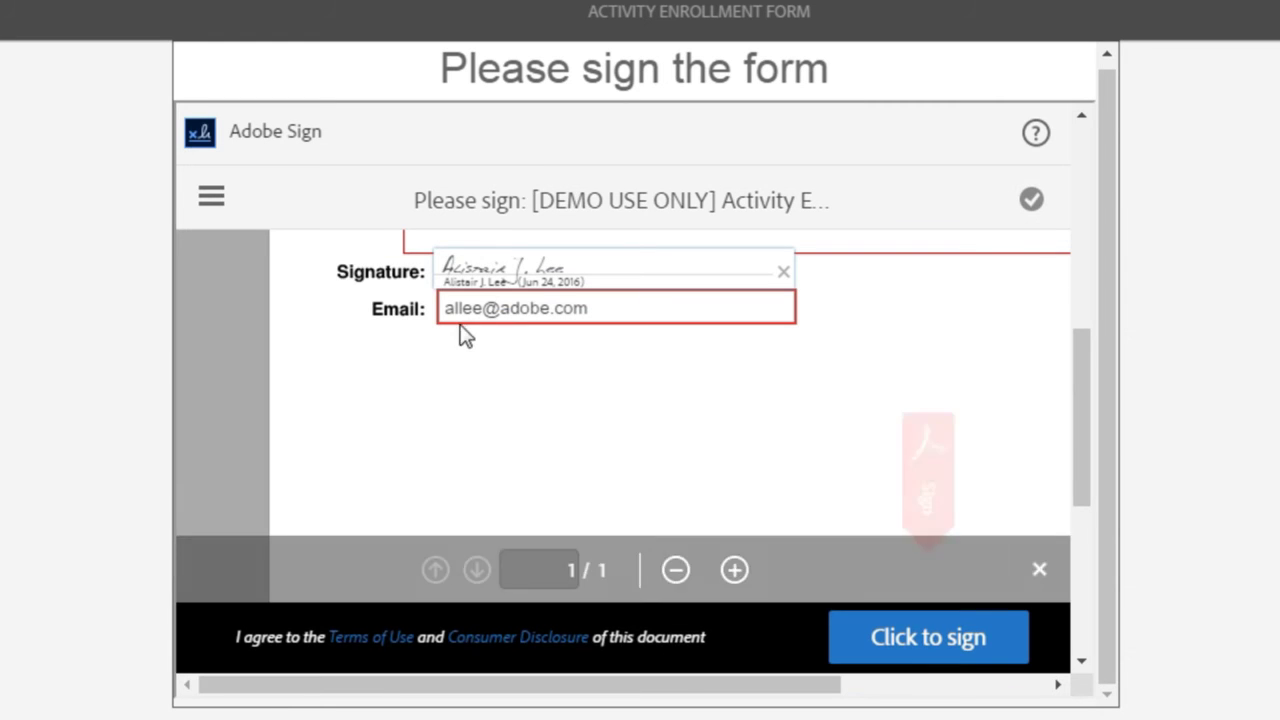
Step: Agree to the terms and submit the signature so Adobe Sign processes the enrollment document
click(924, 652)
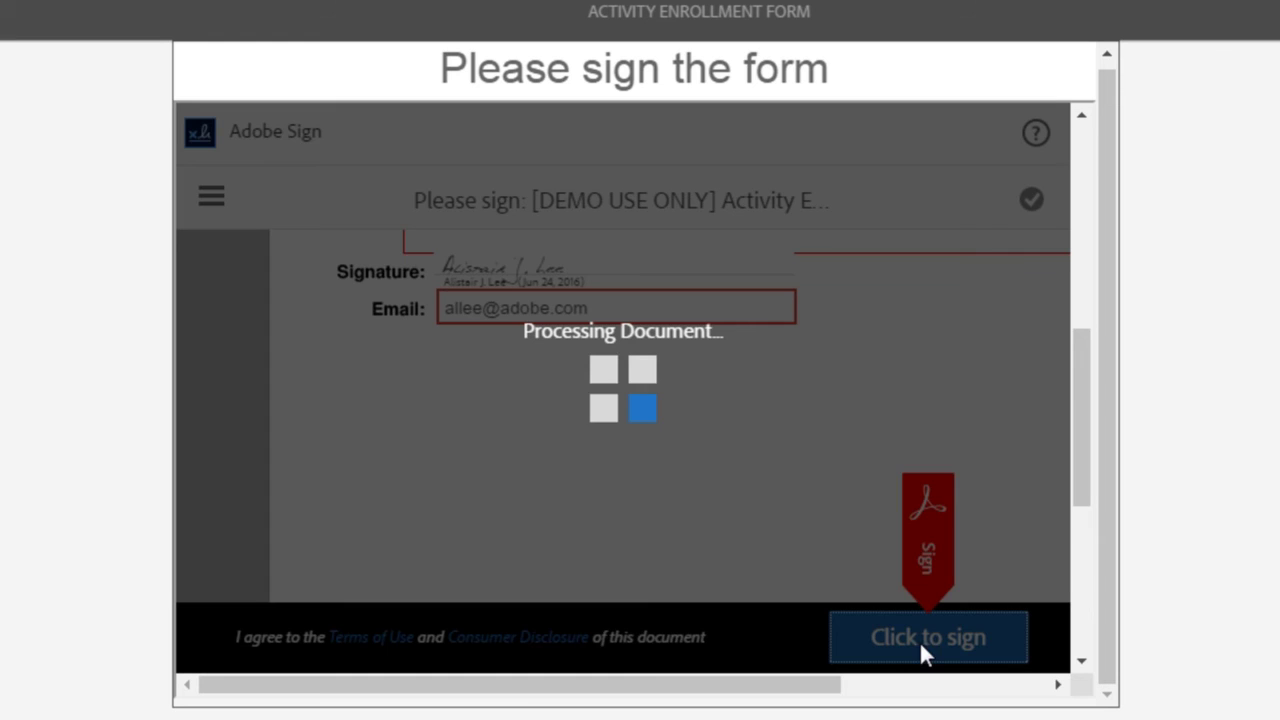